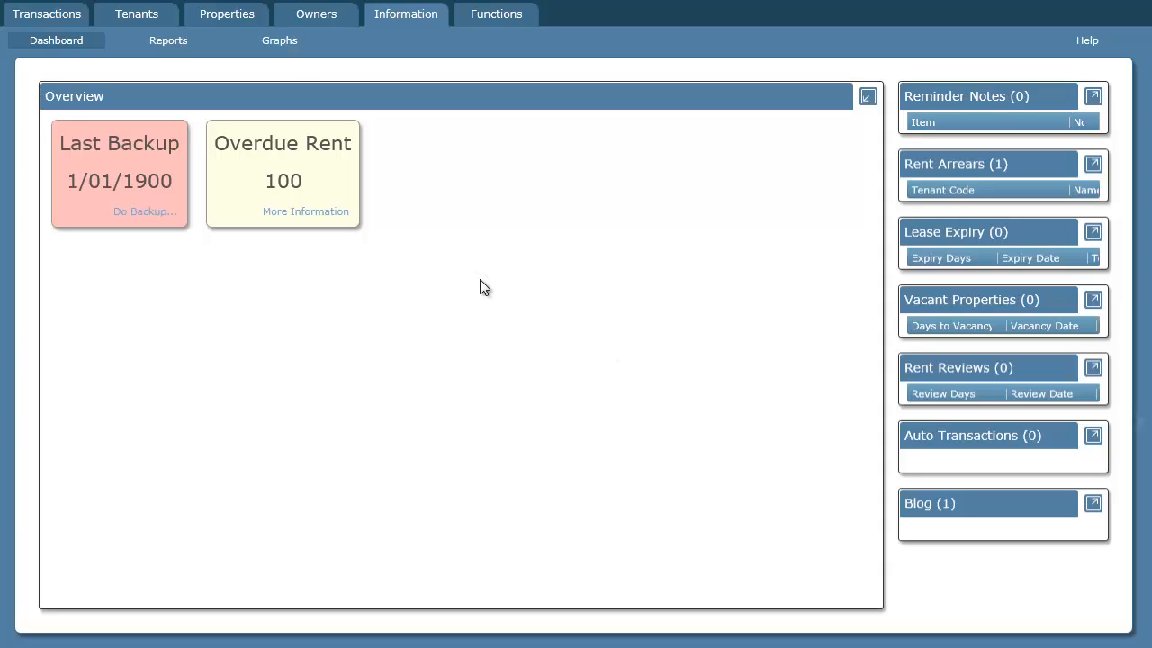
- Add a new property with the short code "property 2" and fill in its street address
{"action": "left_click", "coordinate": [241, 21]}
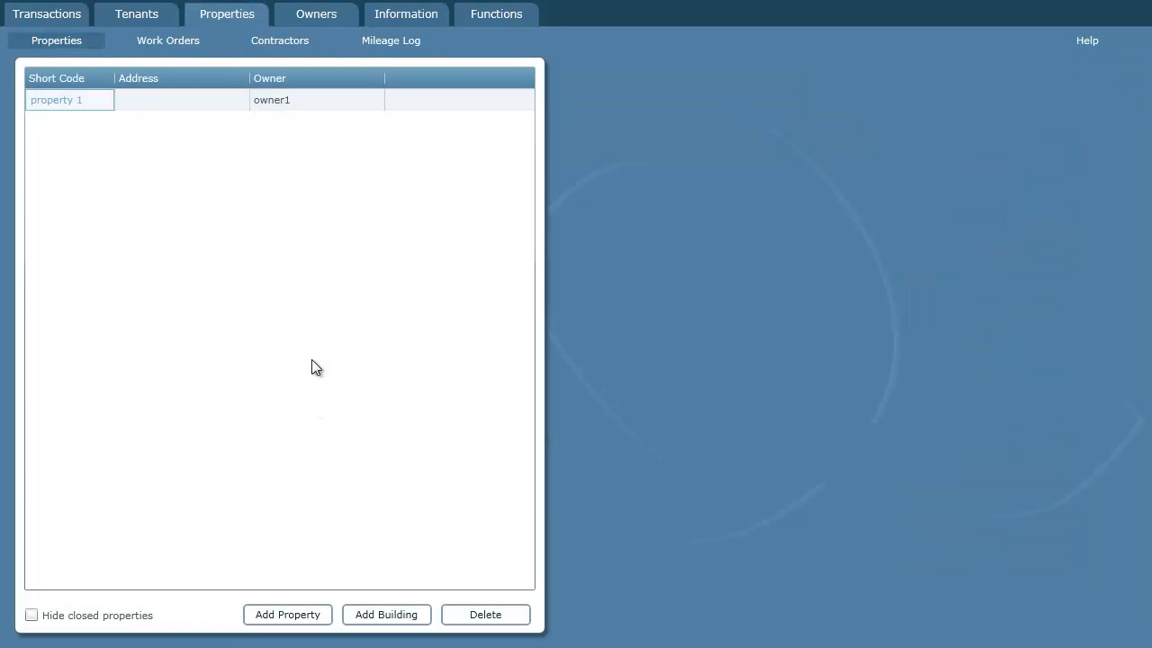
{"action": "left_click", "coordinate": [288, 615]}
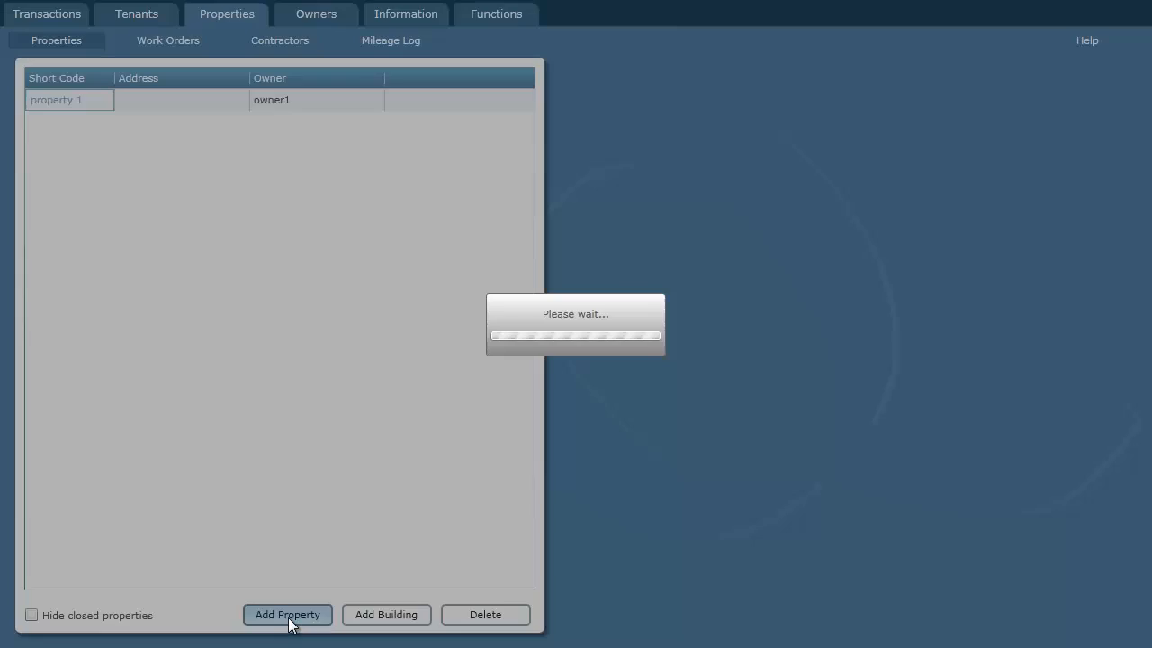
{"action": "left_click", "coordinate": [739, 113]}
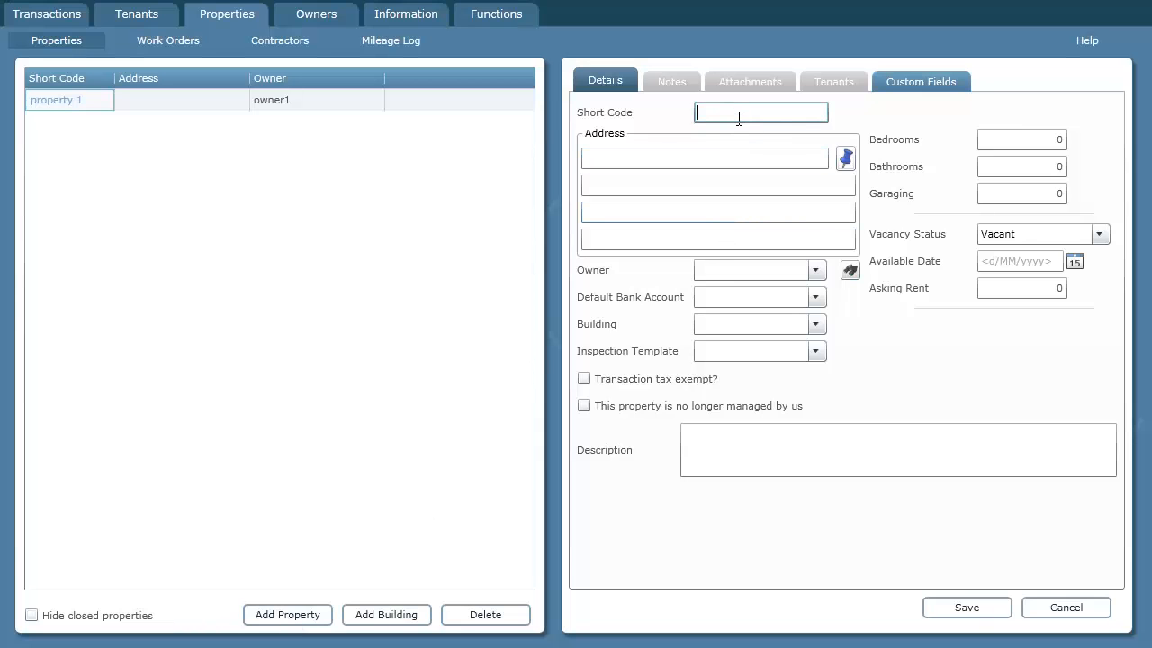
{"action": "type", "text": "property 2"}
{"action": "key", "text": "Tab"}
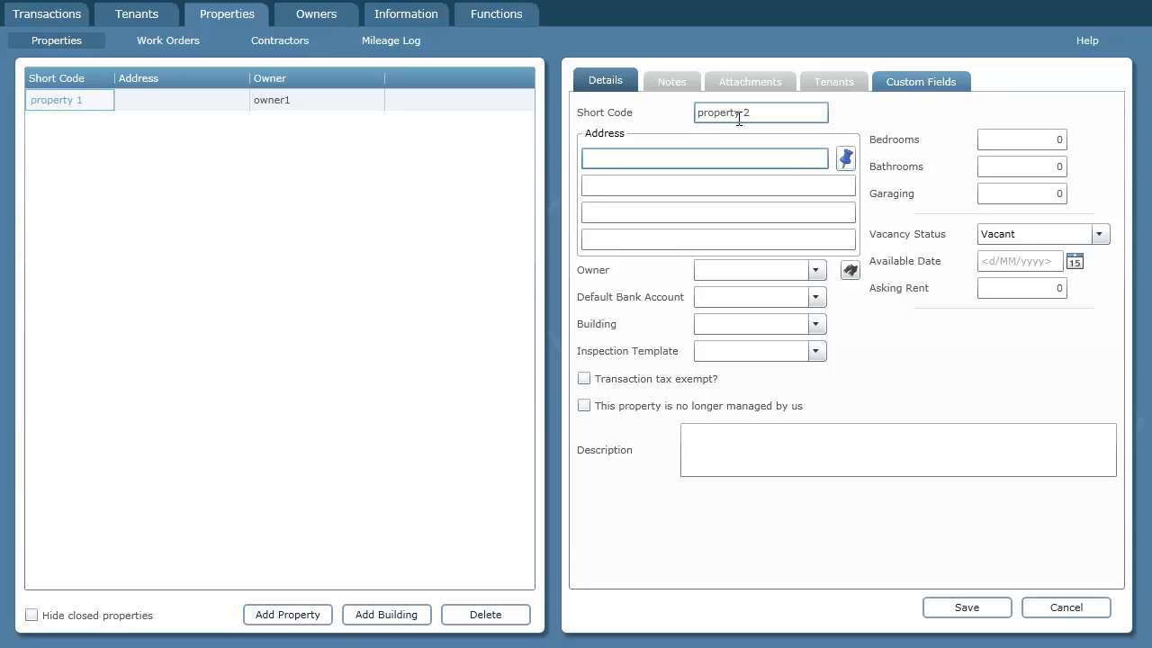
{"action": "type", "text": "123 the street"}
{"action": "key", "text": "Tab"}
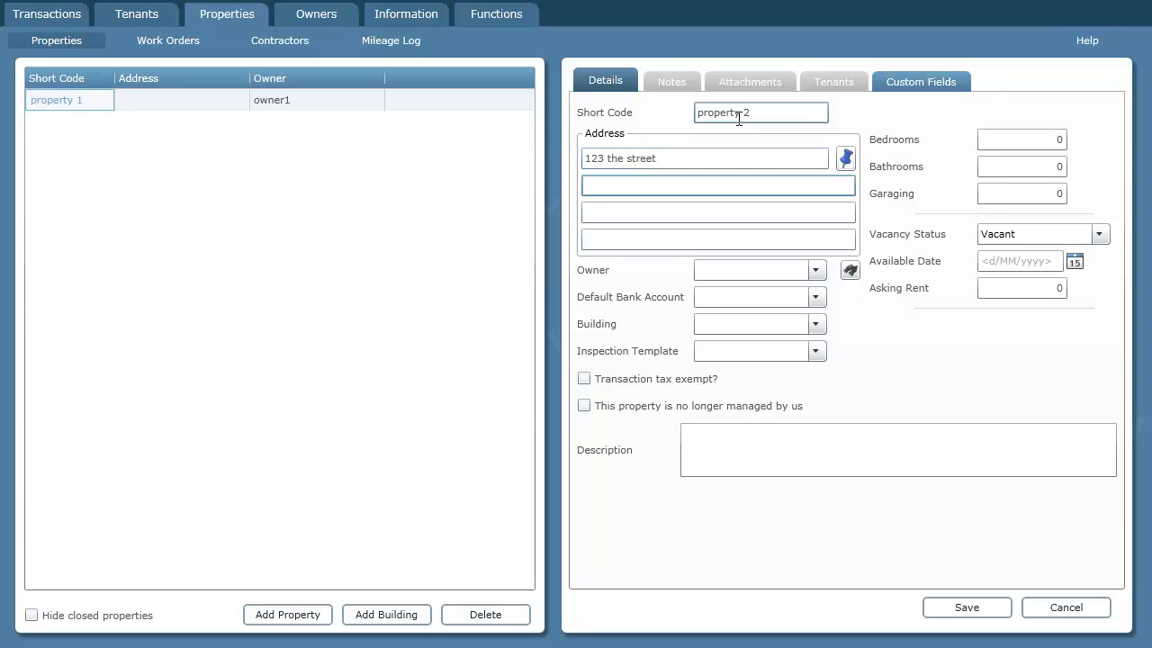
{"action": "key", "text": "Tab"}
{"action": "key", "text": "Tab"}
{"action": "key", "text": "Tab"}
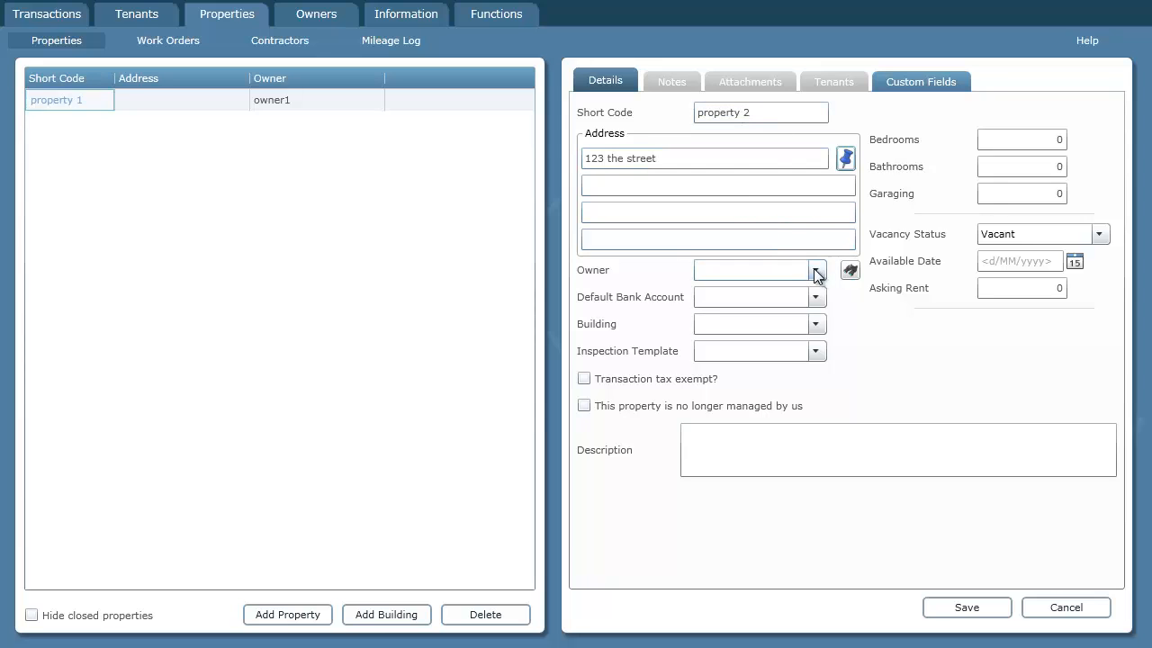
- Assign "owner 2" as the new property's owner and BankA/C as its default bank account
{"action": "left_click", "coordinate": [816, 272]}
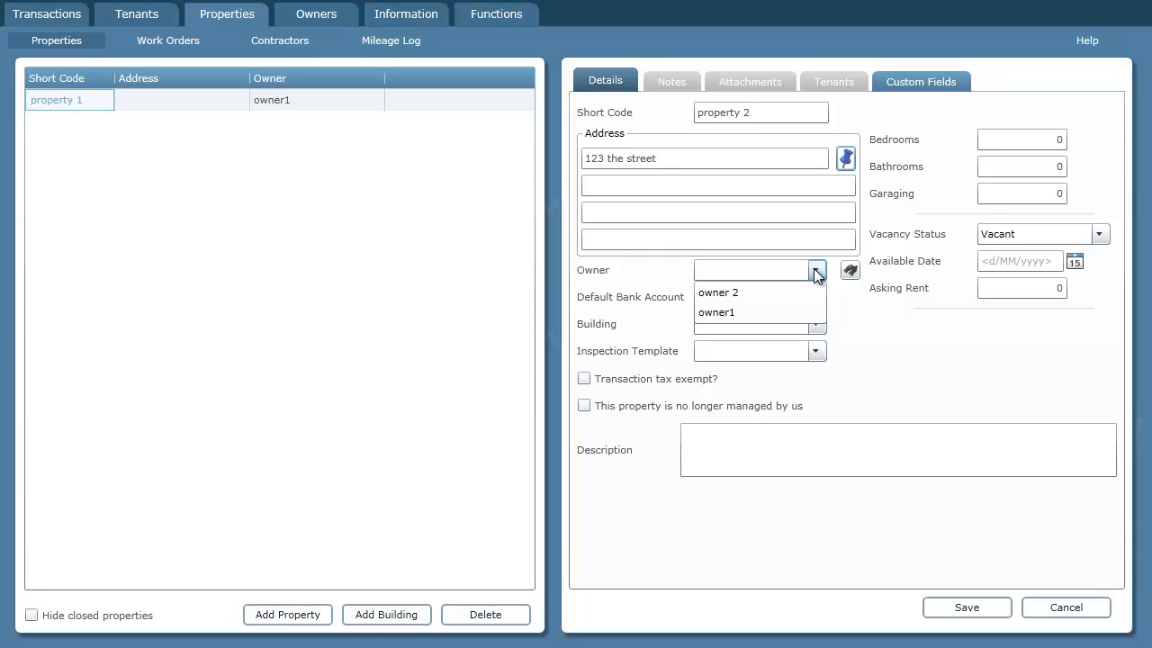
{"action": "left_click", "coordinate": [808, 292]}
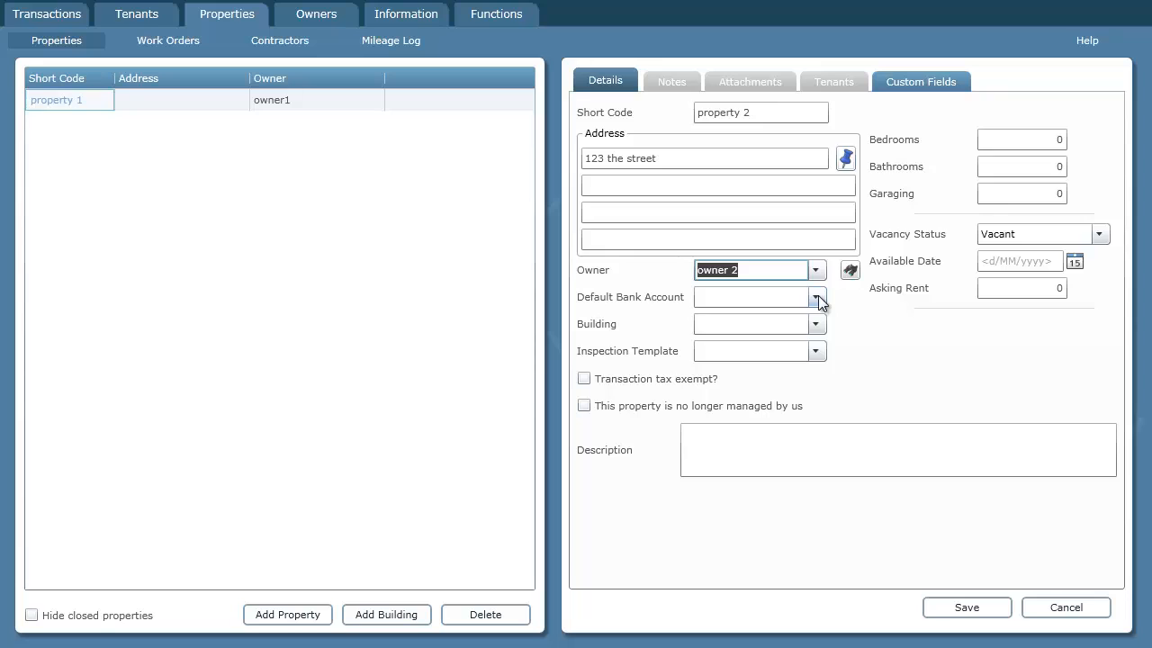
{"action": "left_click", "coordinate": [818, 295]}
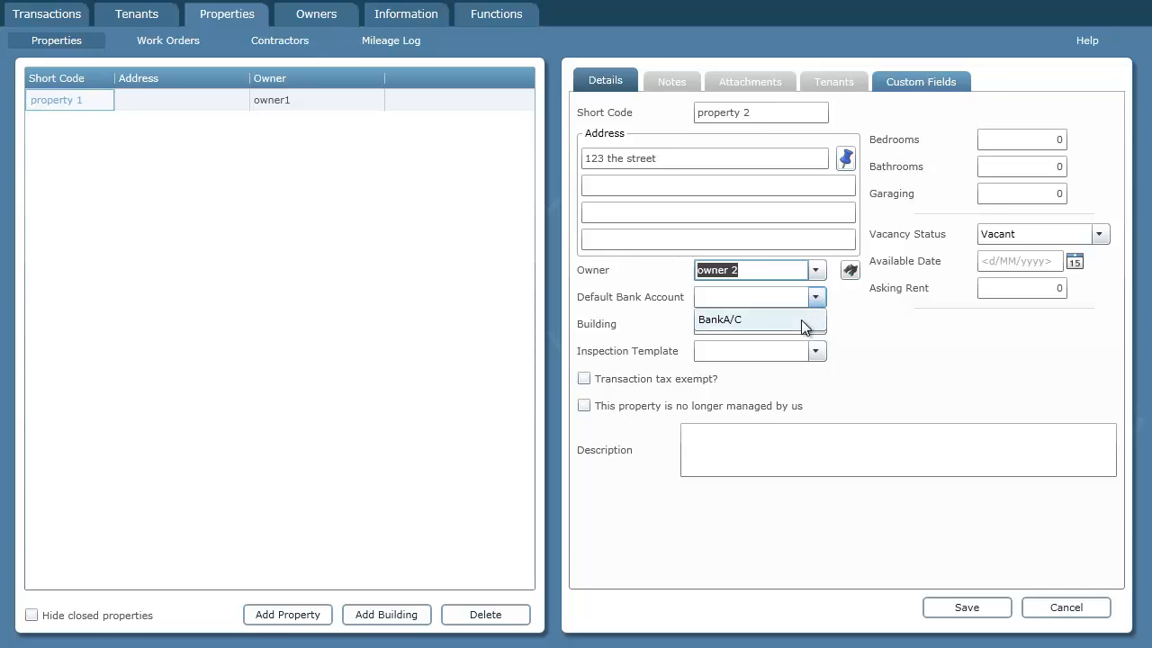
{"action": "left_click", "coordinate": [801, 320]}
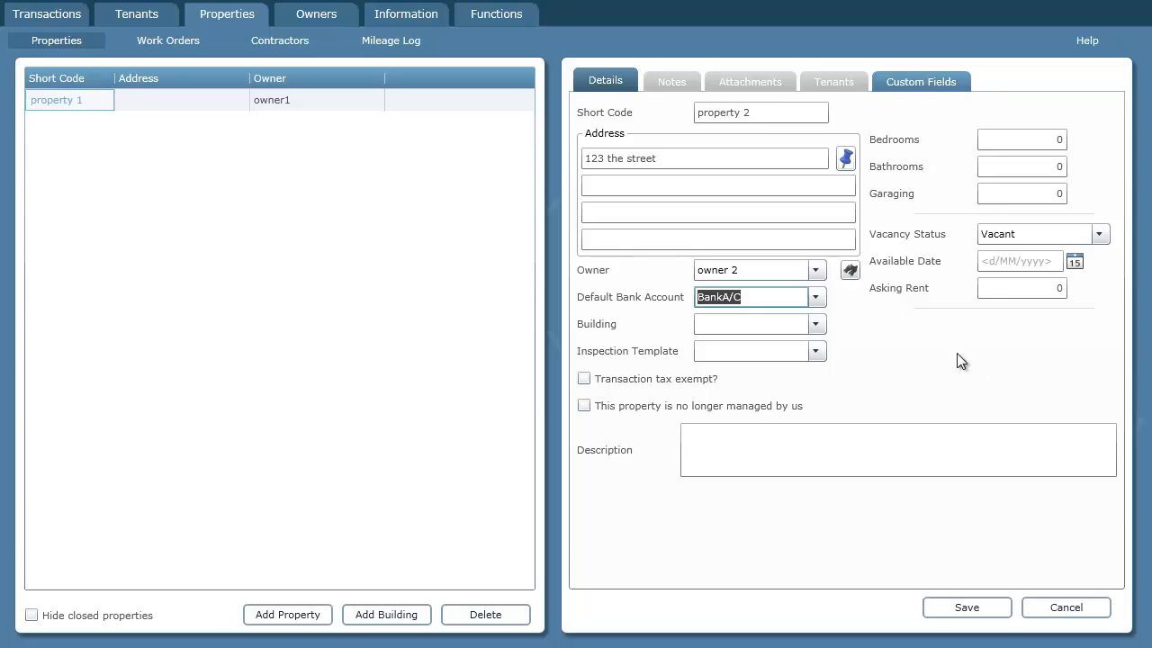
- Apply the "House without Garage" inspection template to the property and mark it as transaction tax exempt
{"action": "left_click", "coordinate": [816, 351]}
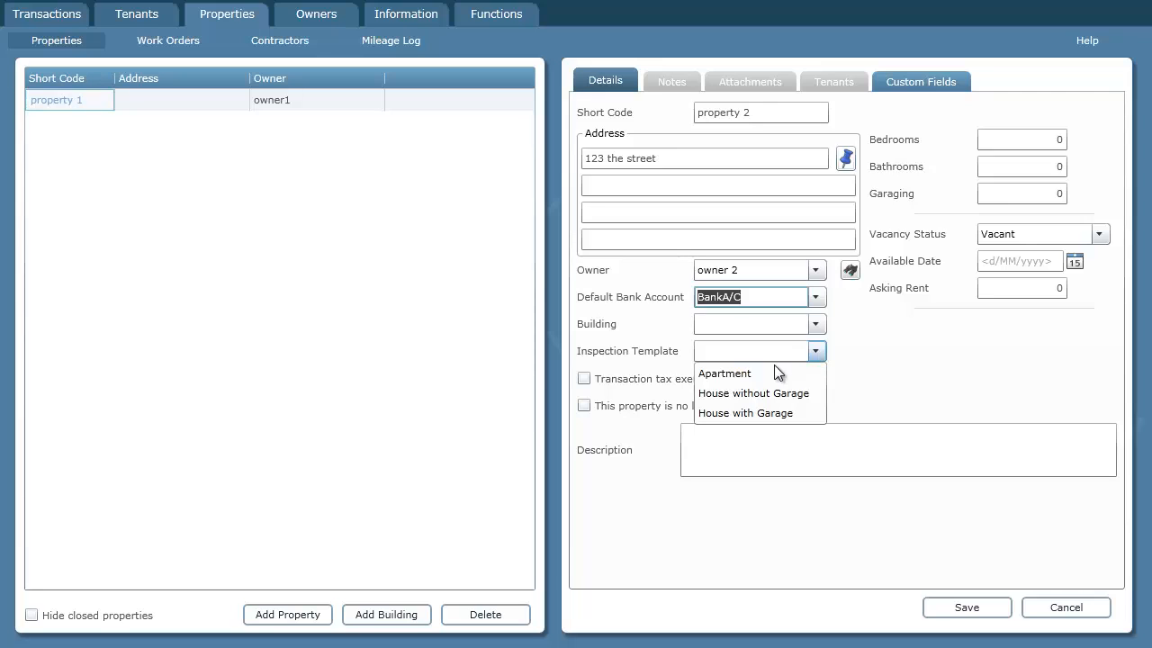
{"action": "left_click", "coordinate": [815, 393]}
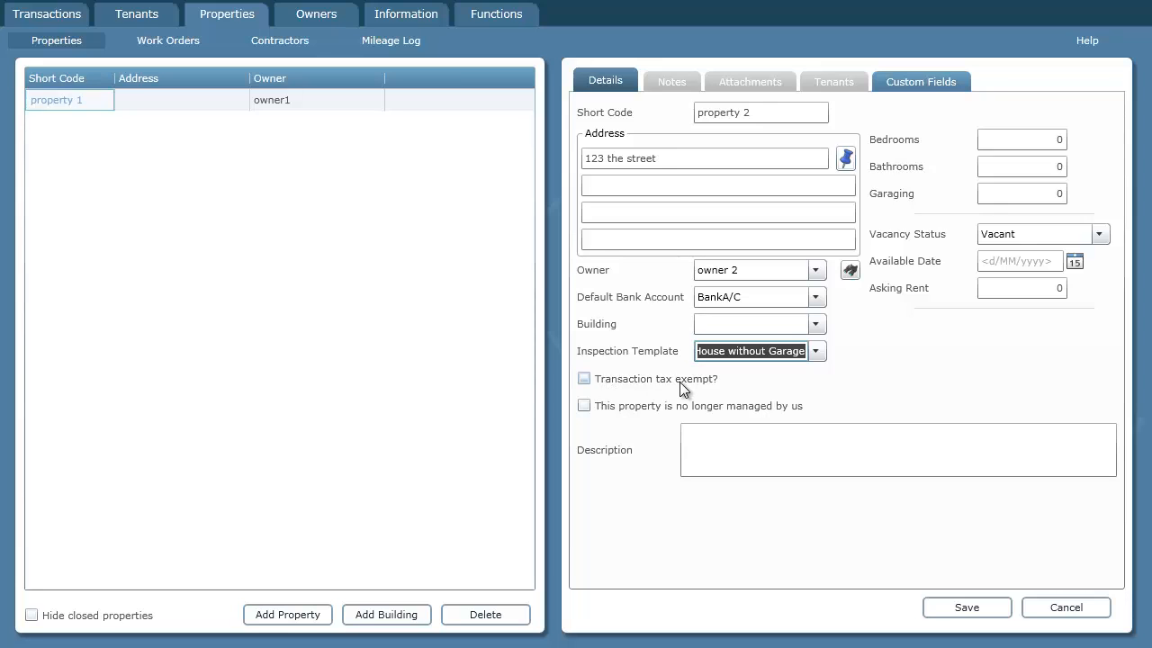
{"action": "left_click", "coordinate": [584, 379]}
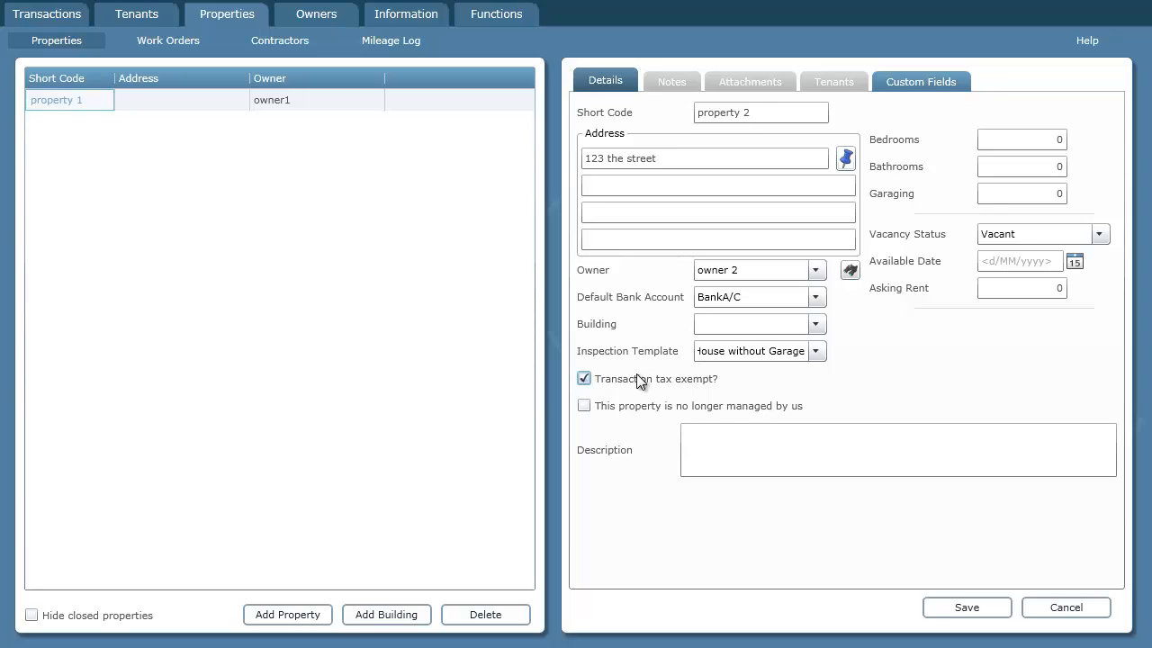
{"action": "left_click", "coordinate": [585, 406]}
- Set the property's bedrooms to 3 and bathrooms to 1
{"action": "left_click", "coordinate": [1014, 136]}
{"action": "key", "text": "Tab"}
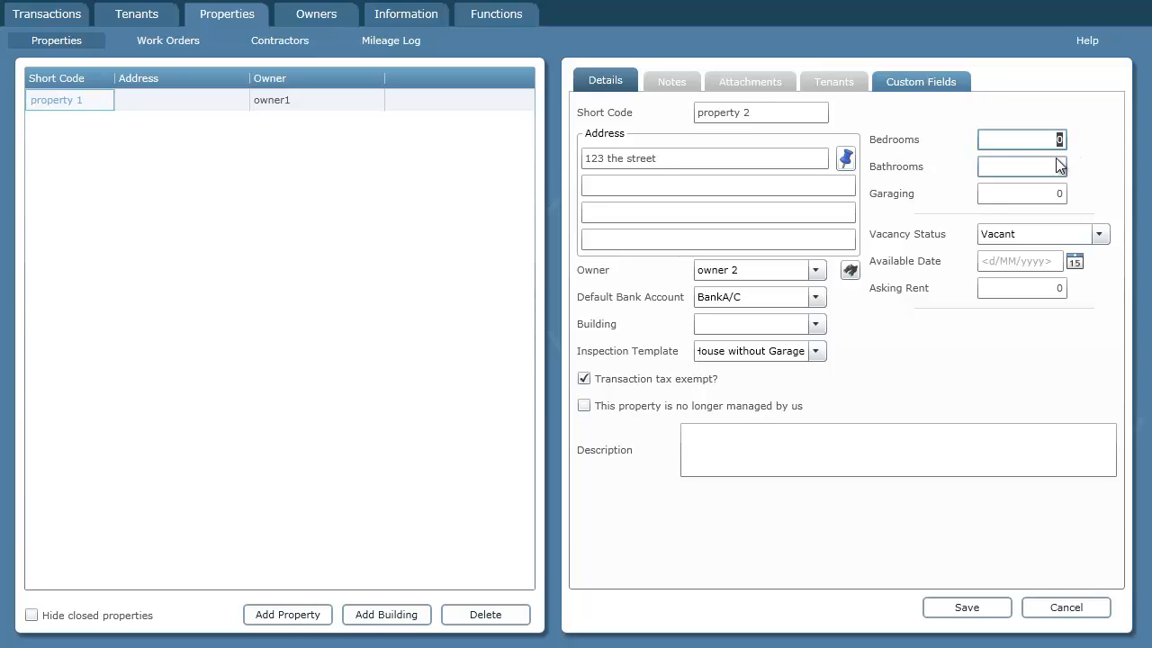
{"action": "left_click", "coordinate": [1059, 139]}
{"action": "type", "text": "3"}
{"action": "key", "text": "Tab"}
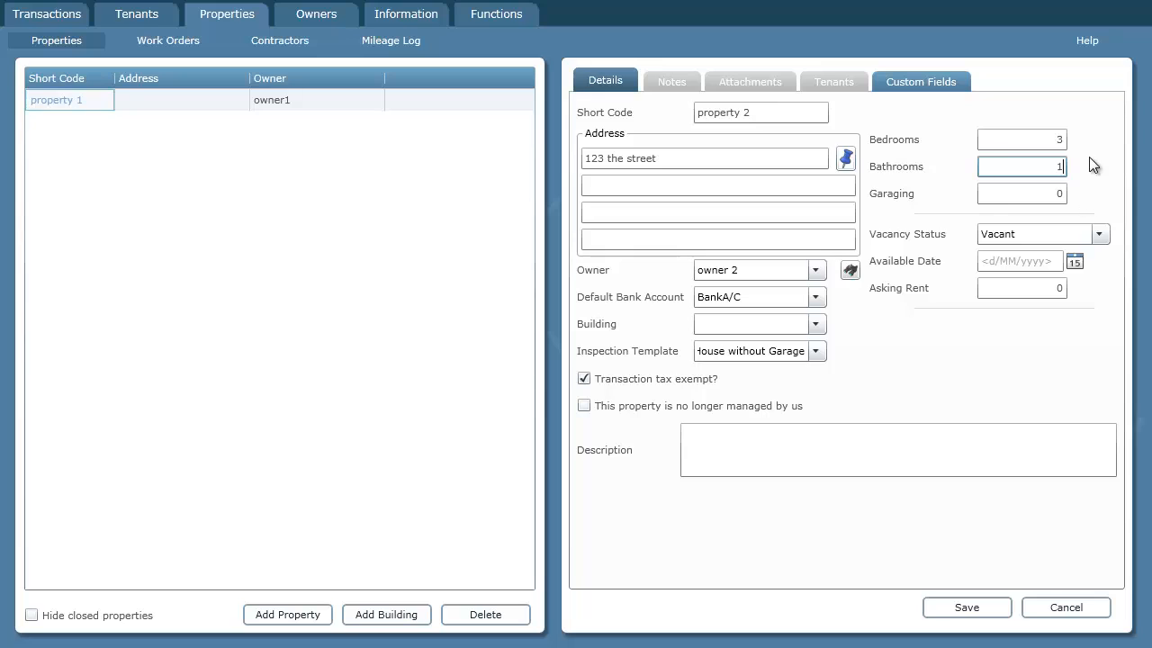
{"action": "type", "text": "1"}
{"action": "key", "text": "Tab"}
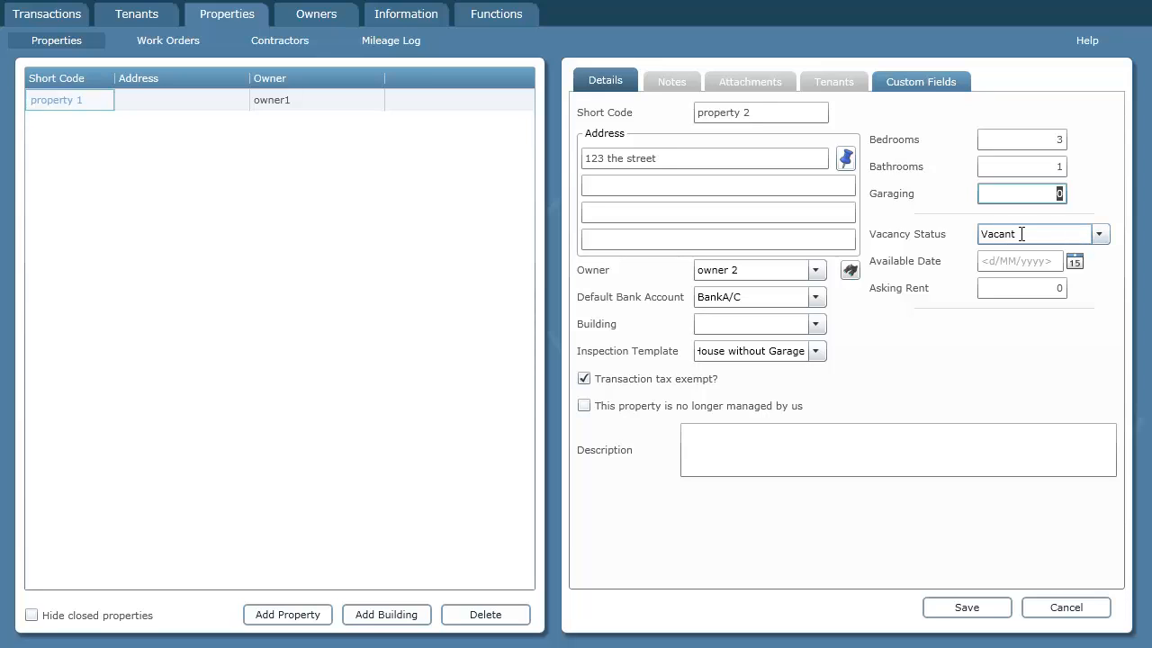
- Review the property's vacancy status options and its available date and asking rent fields
{"action": "left_click", "coordinate": [1099, 235]}
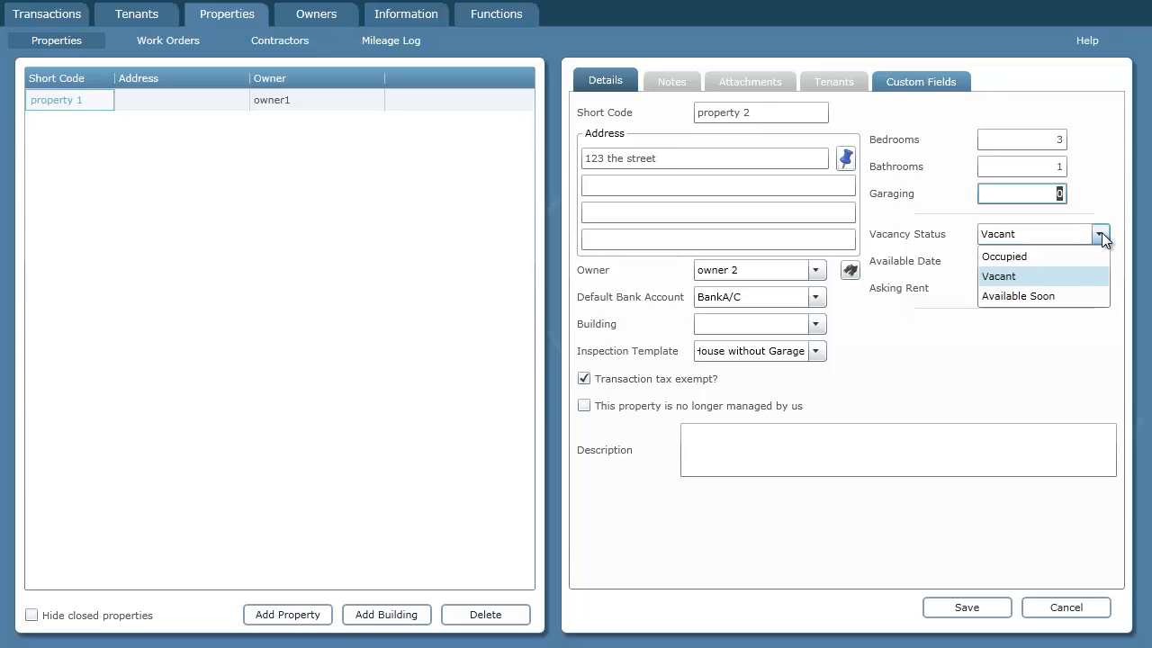
{"action": "left_click", "coordinate": [1099, 234]}
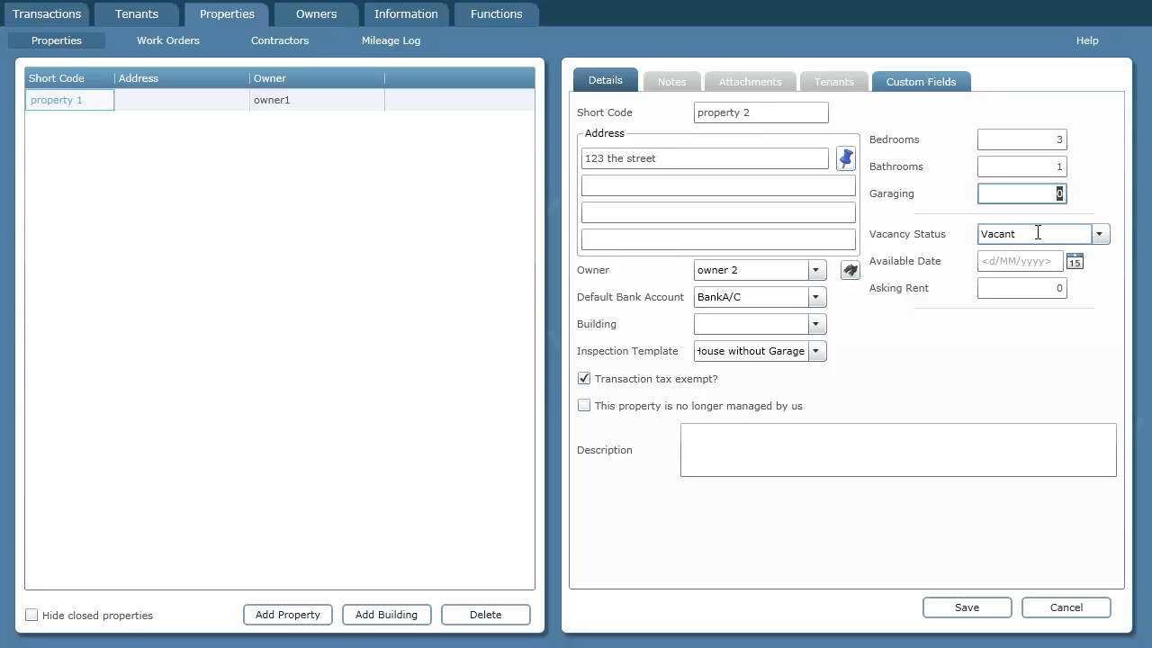
{"action": "left_click", "coordinate": [1016, 260]}
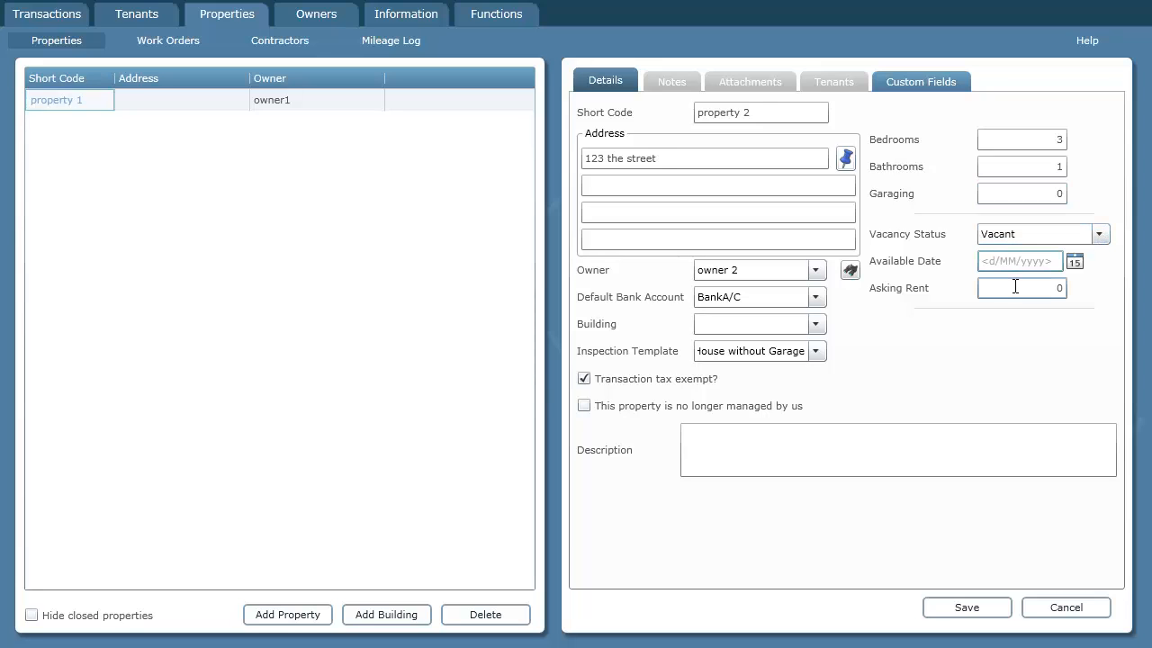
{"action": "left_click", "coordinate": [1015, 287]}
{"action": "left_click", "coordinate": [814, 442]}
{"action": "type", "text": "sdfasfasdf"}
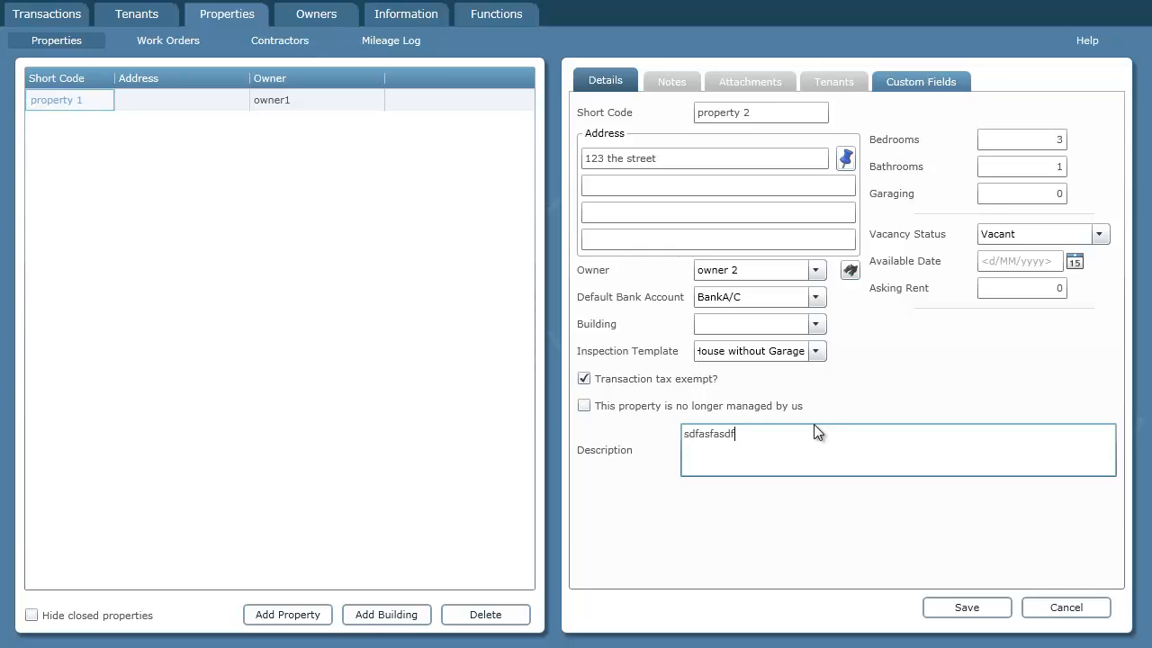
{"action": "key", "text": "ctrl+a"}
{"action": "key", "text": "BackSpace"}
- View the new property's custom fields and save the property record
{"action": "left_click", "coordinate": [968, 612]}
{"action": "left_click", "coordinate": [930, 75]}
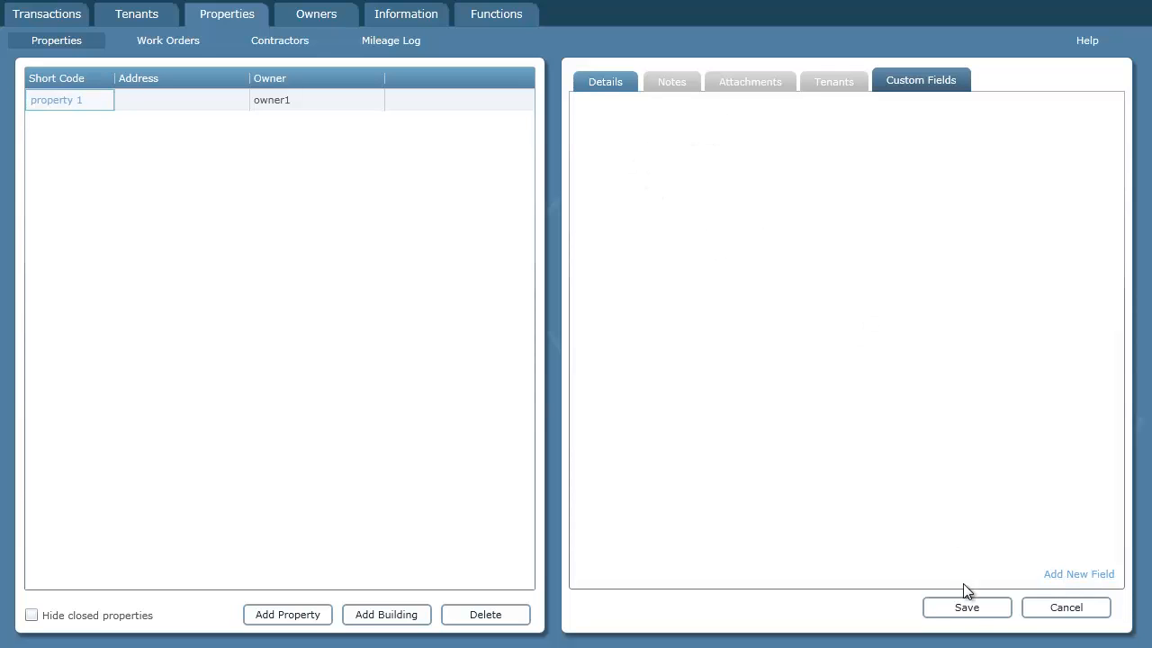
{"action": "left_click", "coordinate": [967, 609]}
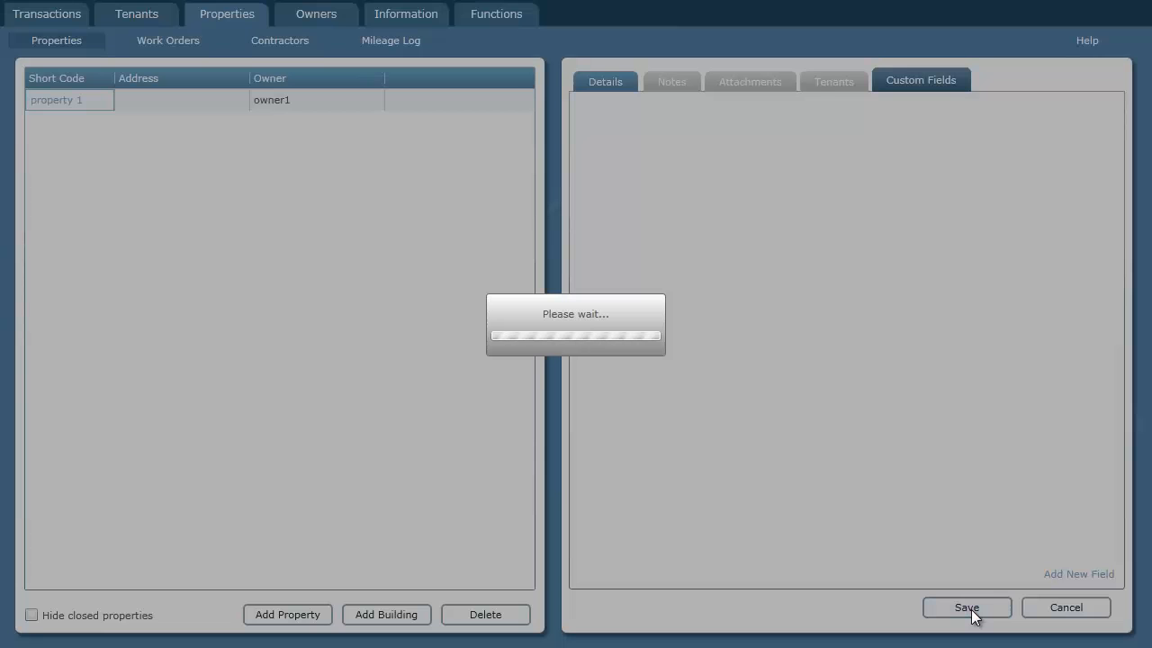
- Open the saved property 2, examine its notes, attachments and tenants, and close the record
{"action": "left_click", "coordinate": [49, 126]}
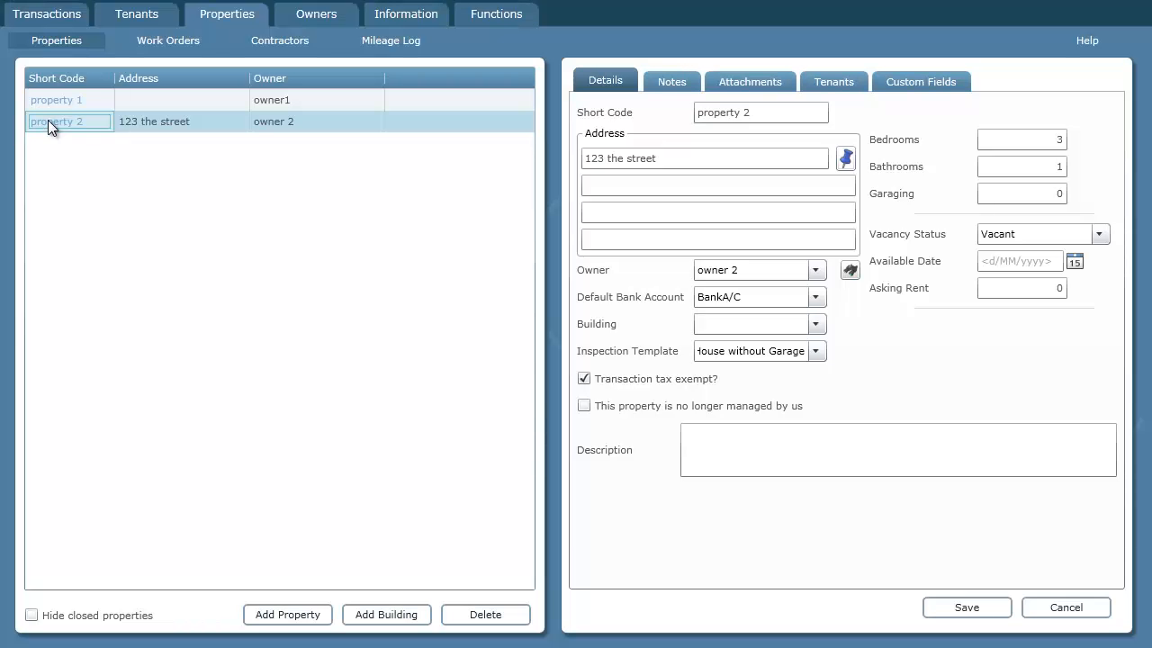
{"action": "left_click", "coordinate": [677, 81]}
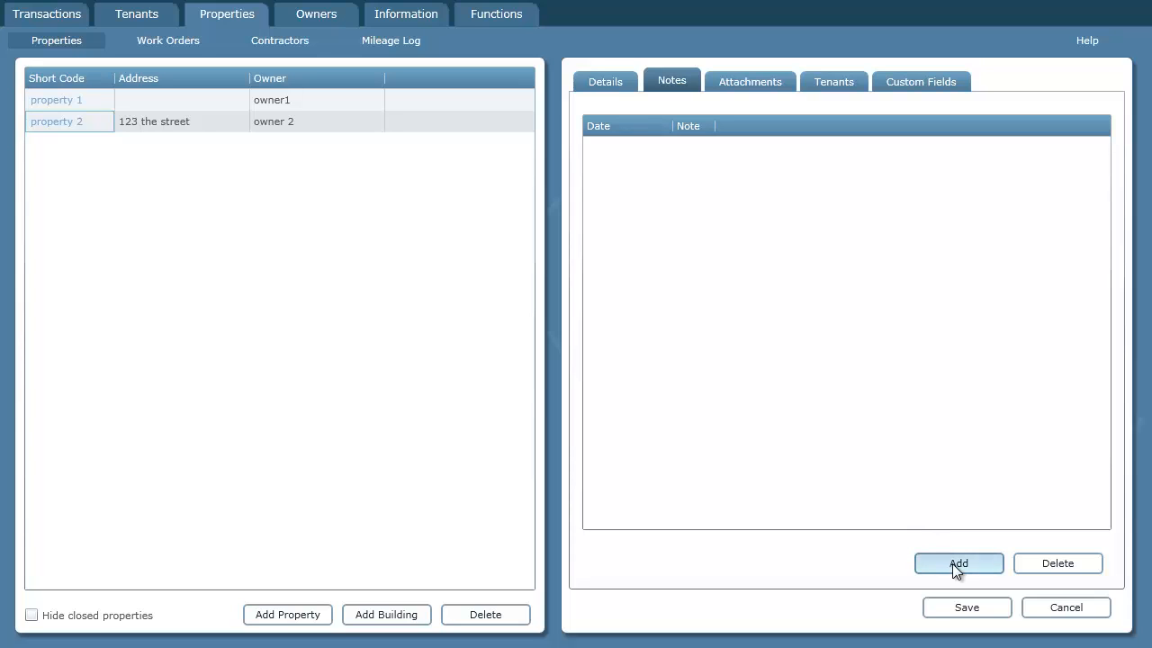
{"action": "left_click", "coordinate": [752, 84]}
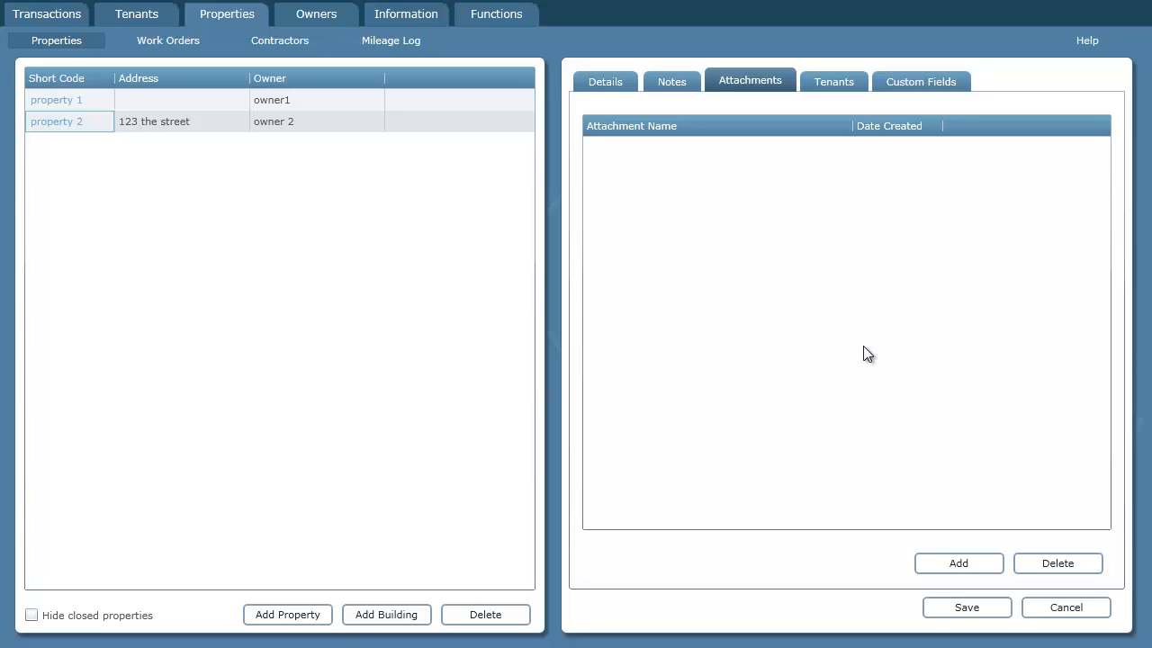
{"action": "left_click", "coordinate": [851, 83]}
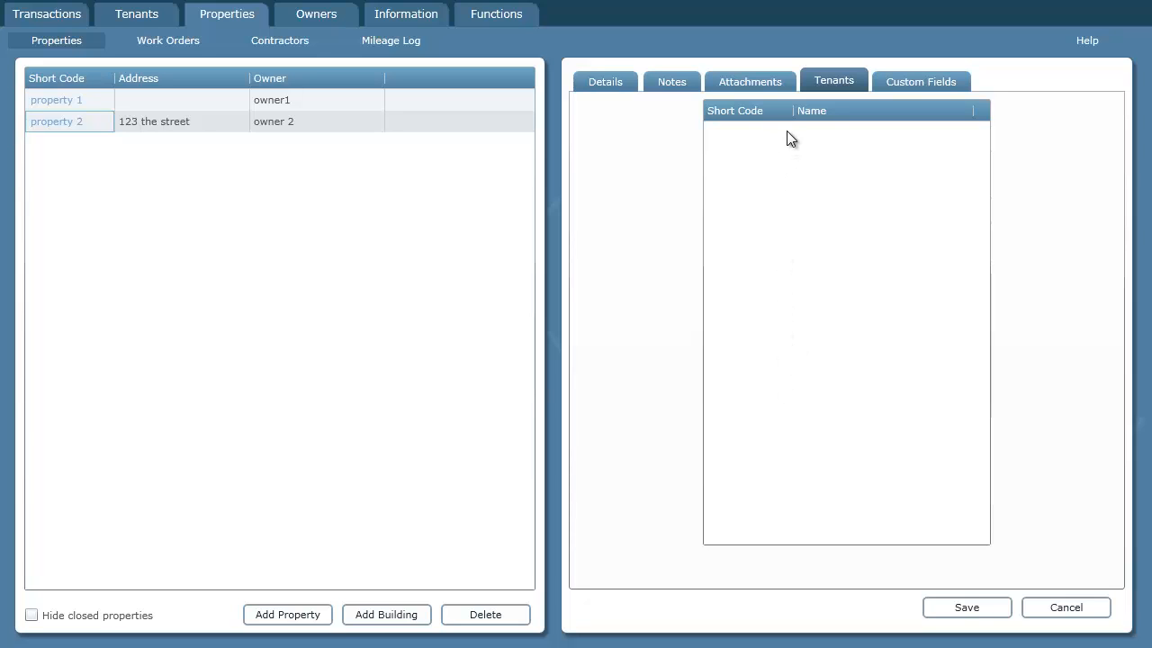
{"action": "left_click", "coordinate": [1069, 608]}
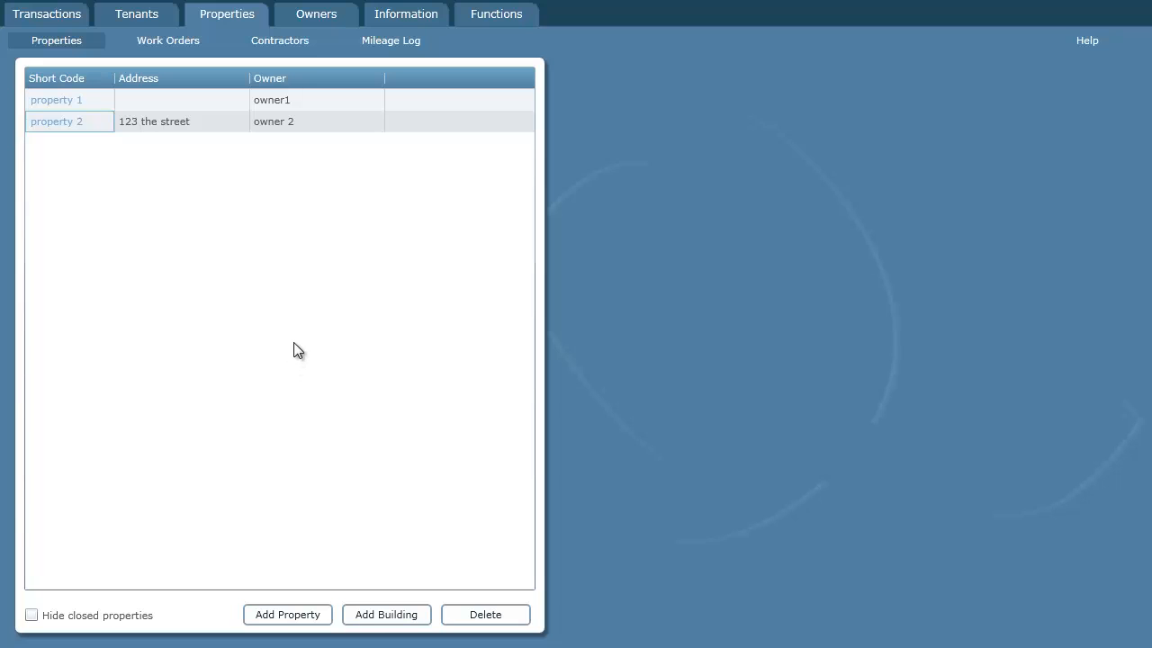
- Start a new building record with the short code "Building1"
{"action": "left_click", "coordinate": [393, 621]}
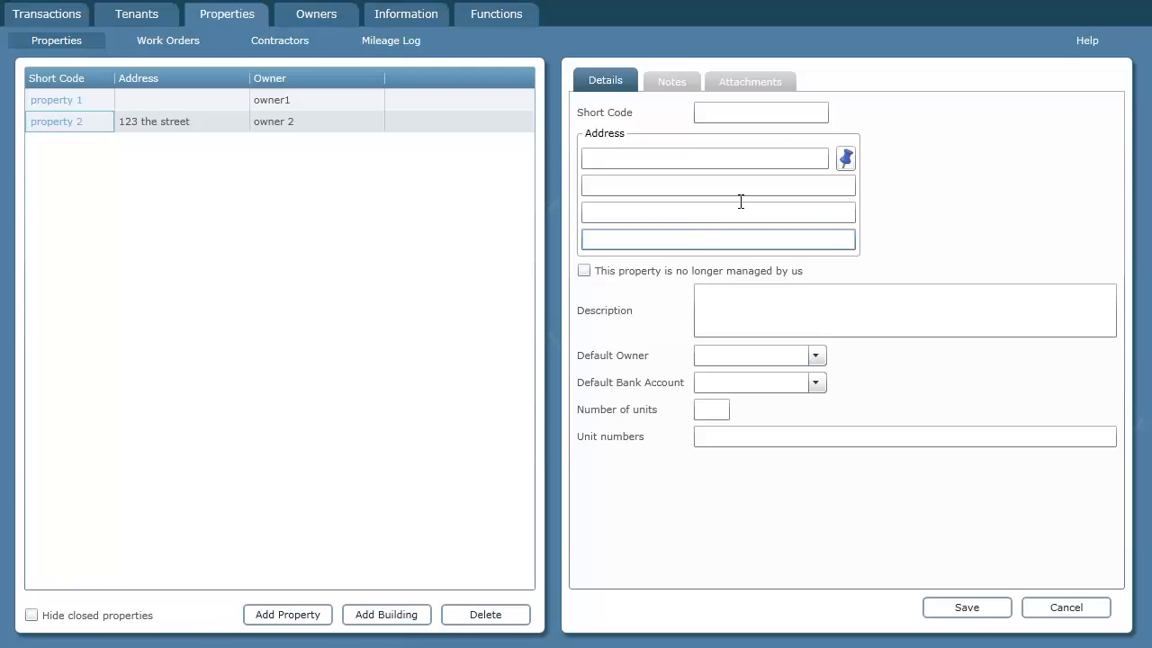
{"action": "left_click", "coordinate": [776, 111]}
{"action": "type", "text": "Bu"}
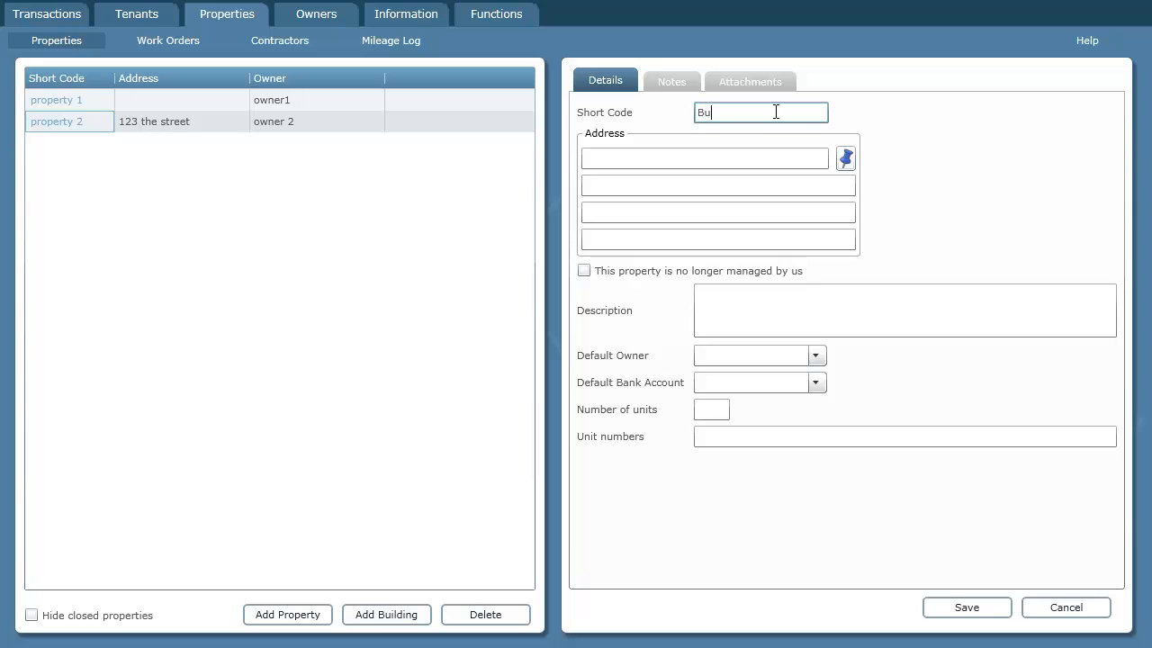
{"action": "type", "text": "ol;ing"}
{"action": "key", "text": "ctrl+a"}
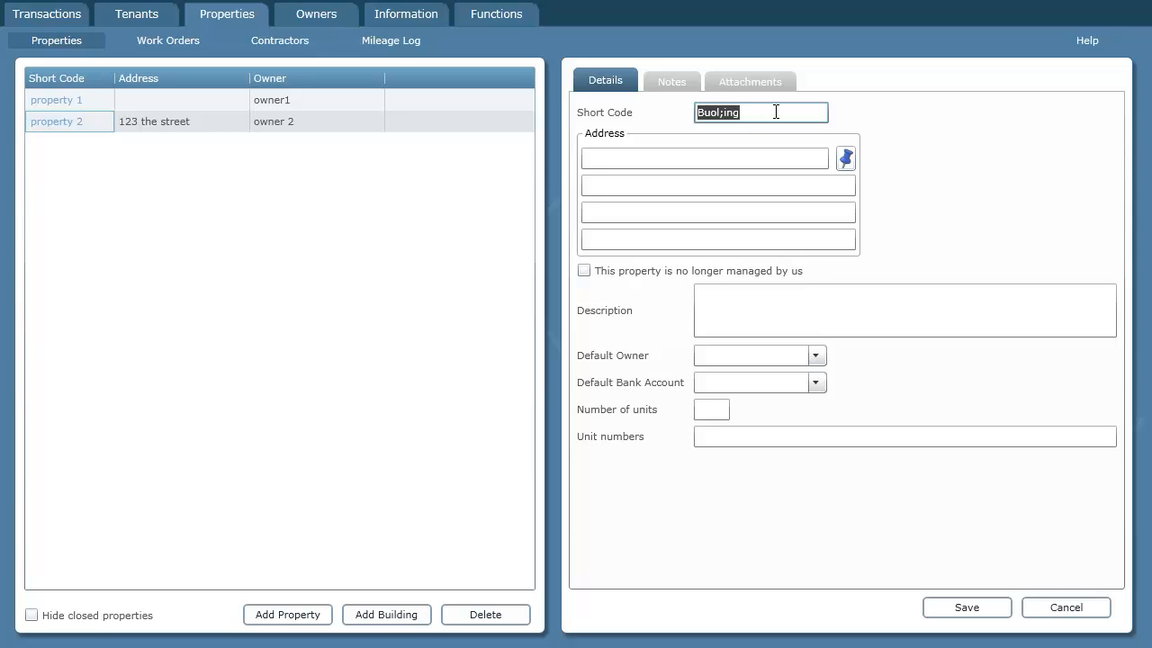
{"action": "type", "text": "Buo"}
{"action": "key", "text": "BackSpace"}
{"action": "type", "text": "ilding1"}
{"action": "key", "text": "Tab"}
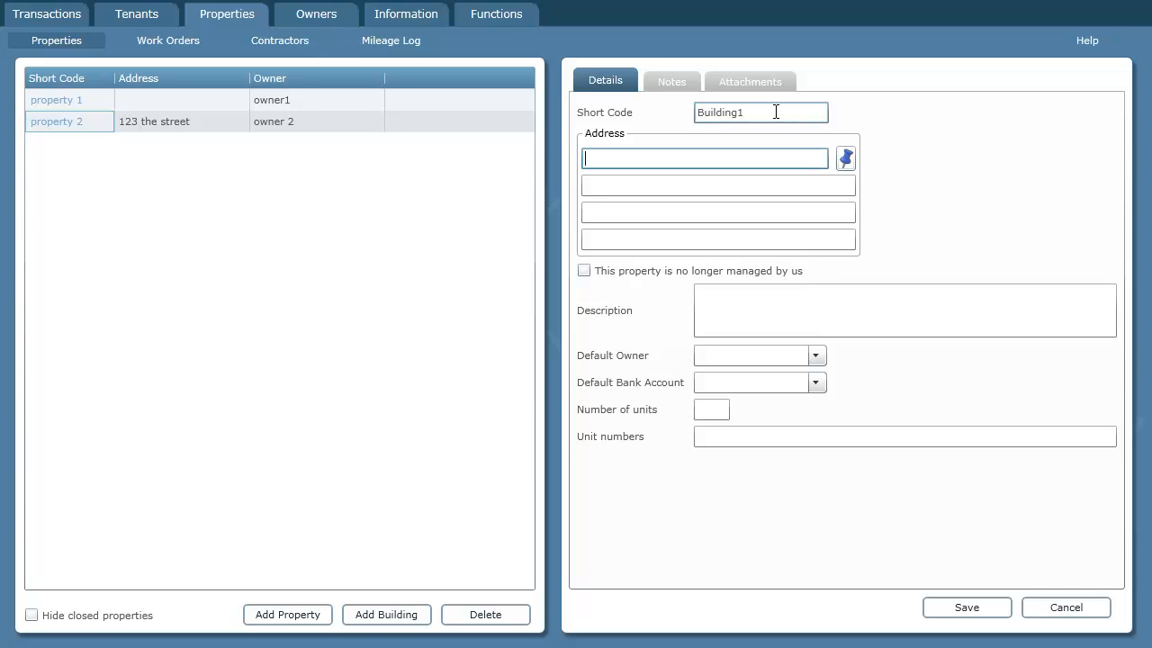
- Fill in the street address of the new building, leaving the remaining address lines empty
{"action": "type", "text": "444 South St"}
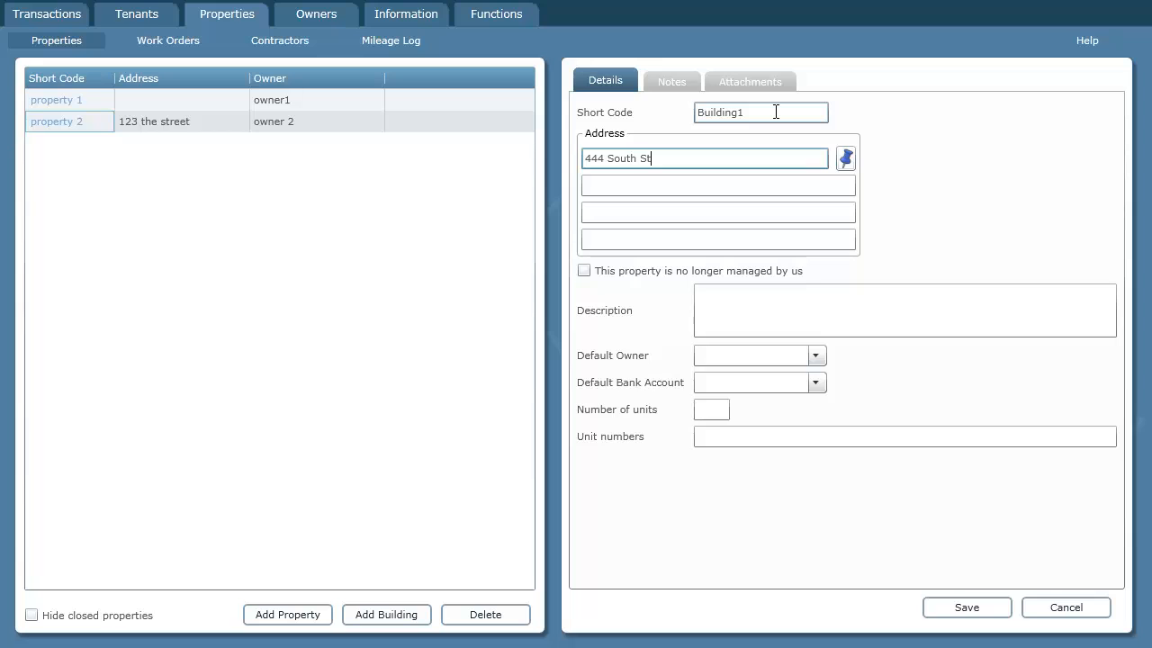
{"action": "type", "text": "reet"}
{"action": "key", "text": "Tab"}
{"action": "key", "text": "Tab"}
{"action": "key", "text": "Tab"}
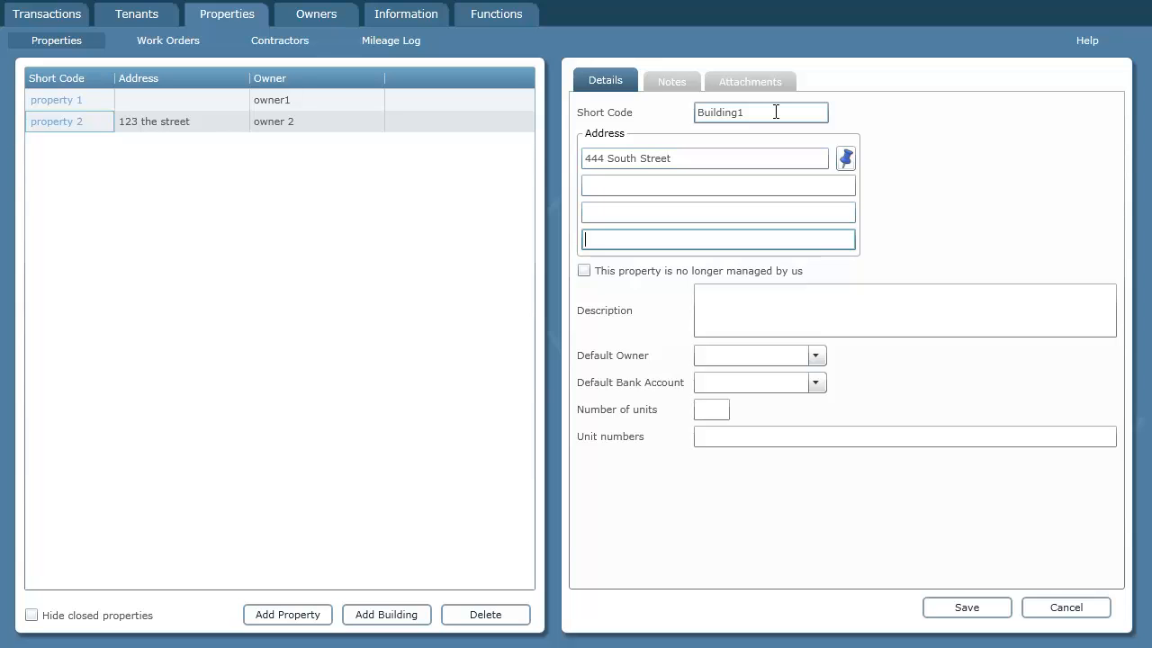
- Set the building's default owner to "owner 2" and its default bank account to BankA/C
{"action": "left_click", "coordinate": [817, 357]}
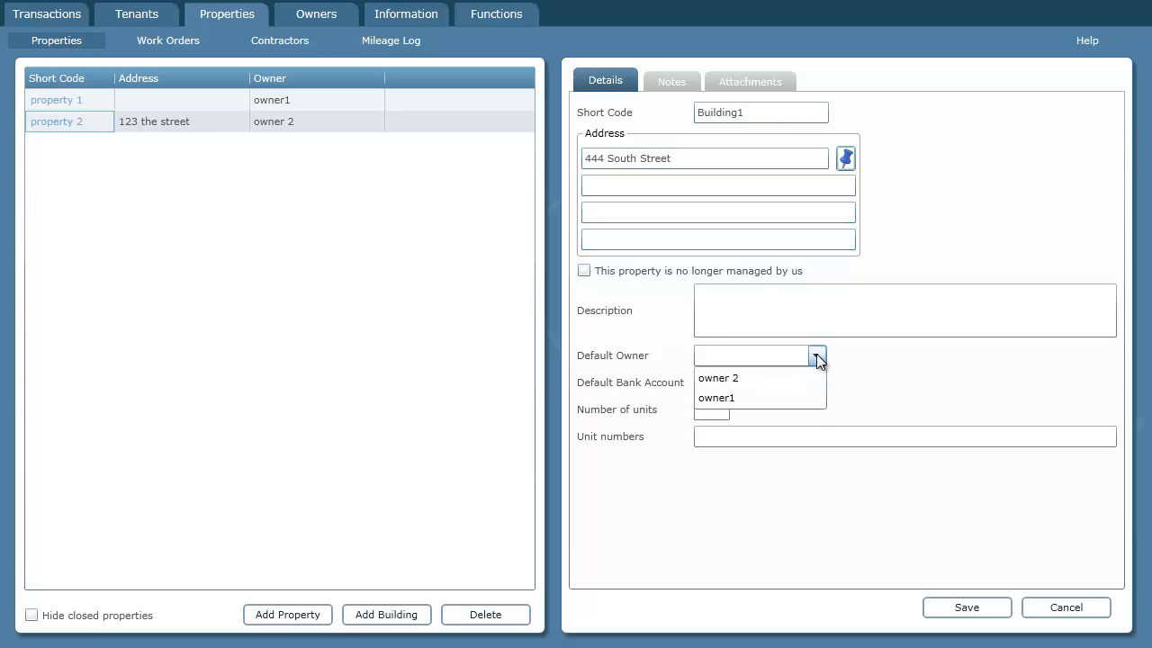
{"action": "left_click", "coordinate": [779, 377]}
{"action": "left_click", "coordinate": [816, 382]}
{"action": "left_click", "coordinate": [774, 404]}
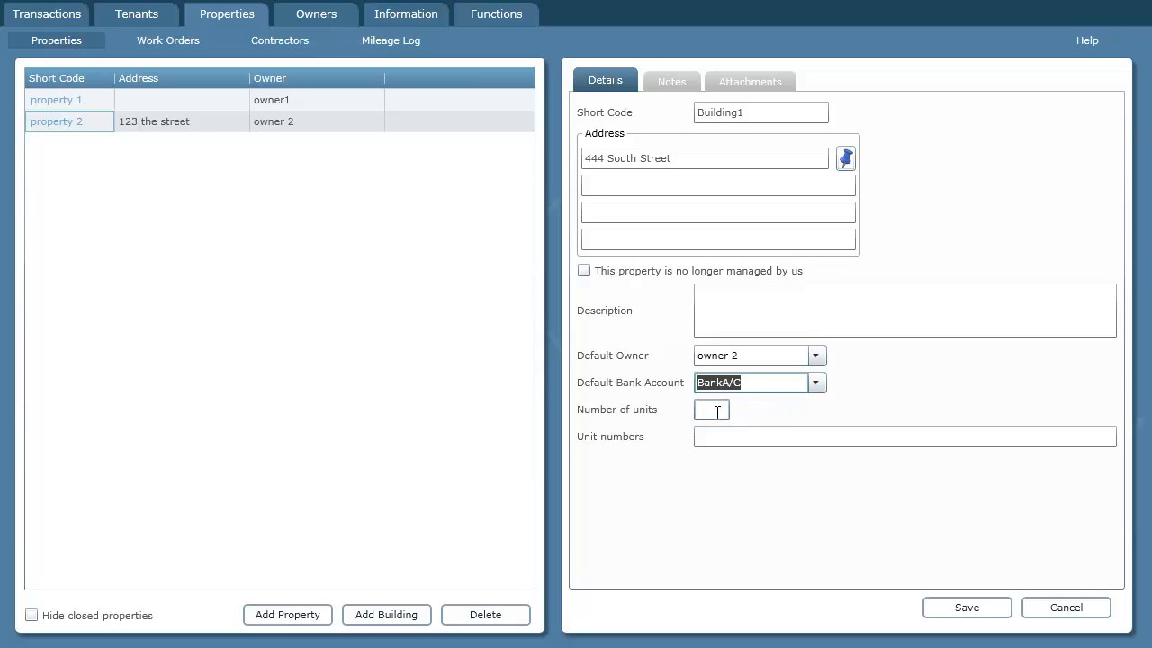
- Set the building's number of units to 5, and extend the generated unit numbers with an additional unit 6
{"action": "left_click", "coordinate": [717, 412]}
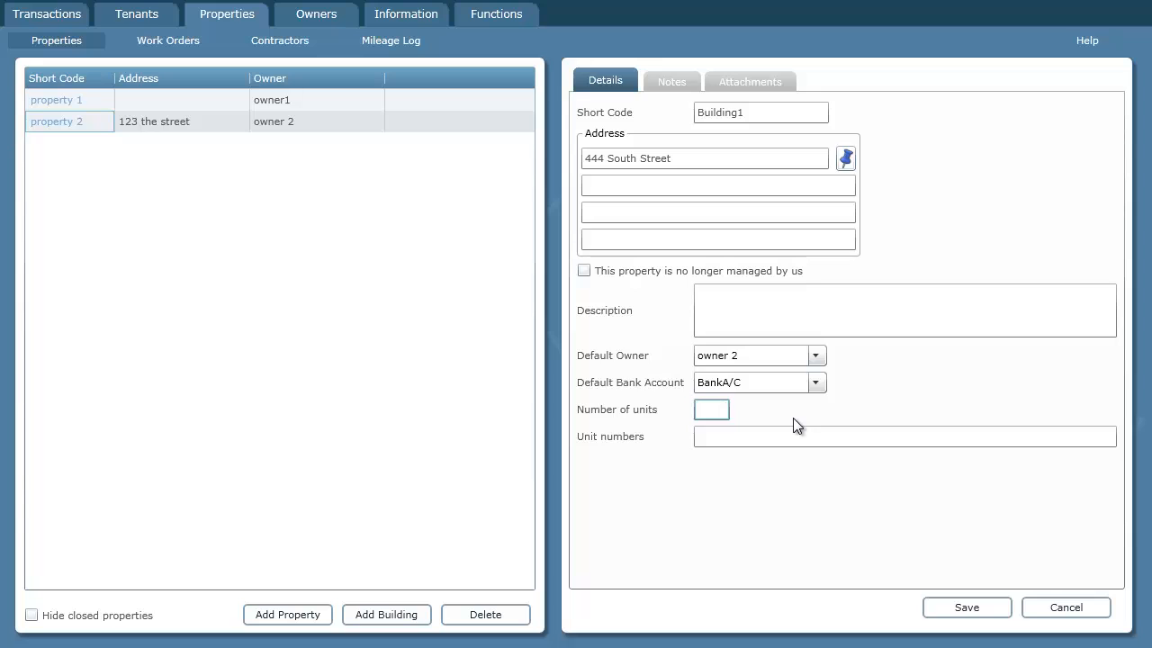
{"action": "type", "text": "5"}
{"action": "left_click_drag", "start_coordinate": [777, 440], "coordinate": [659, 439]}
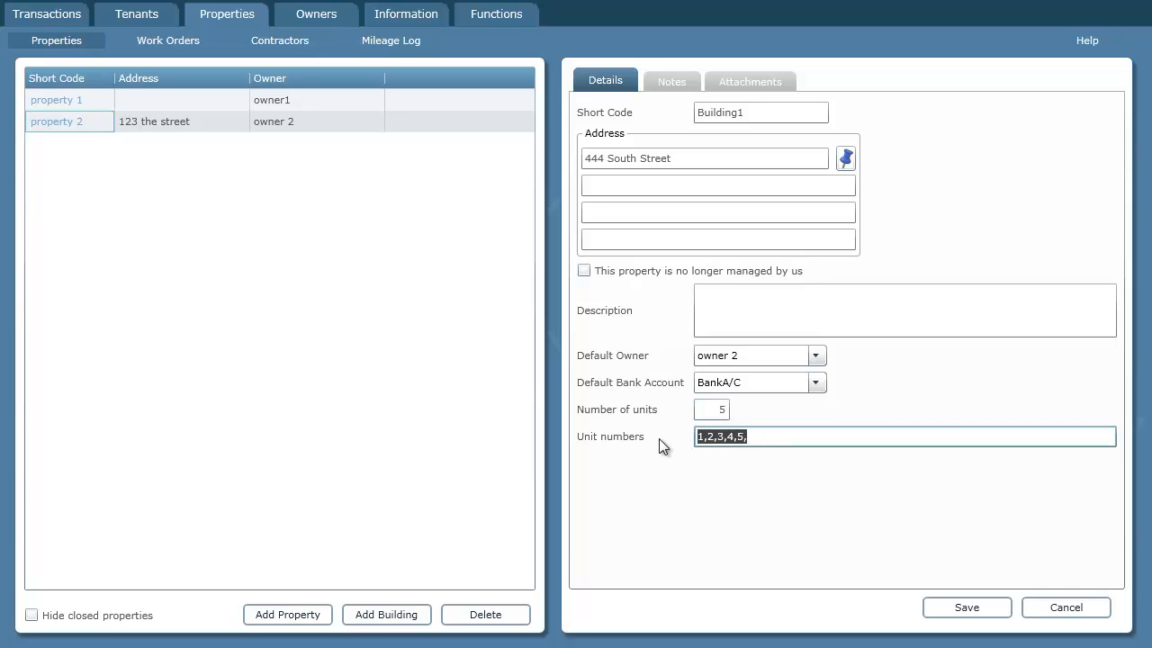
{"action": "left_click", "coordinate": [758, 439]}
{"action": "type", "text": "6,"}
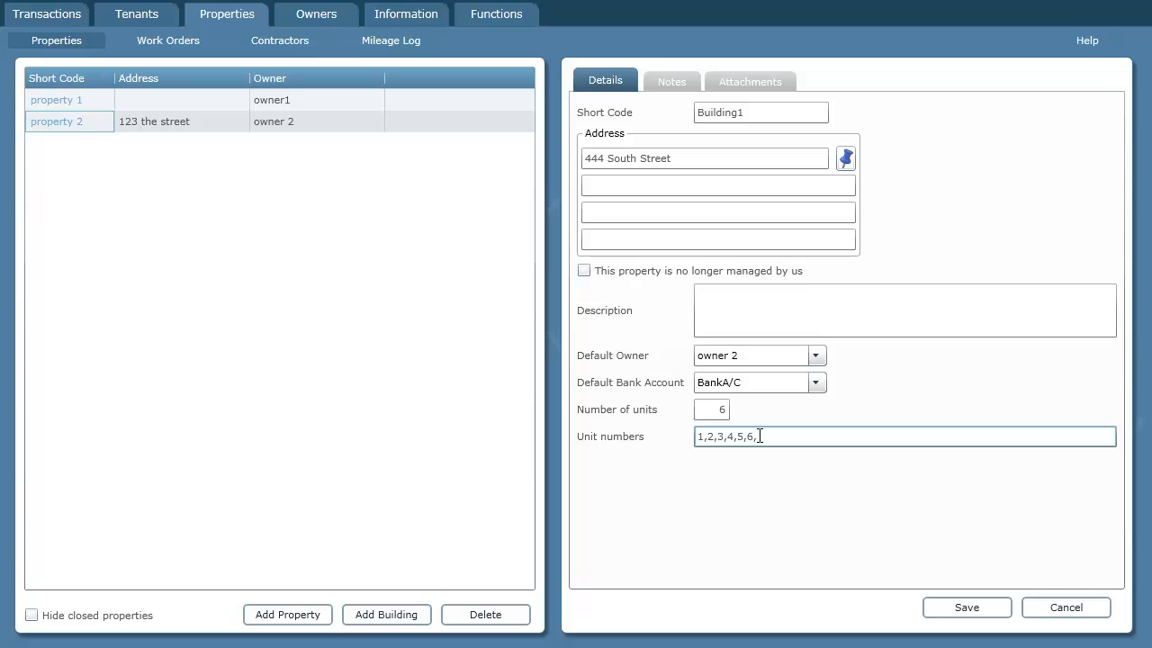
{"action": "left_click_drag", "start_coordinate": [707, 408], "coordinate": [758, 410]}
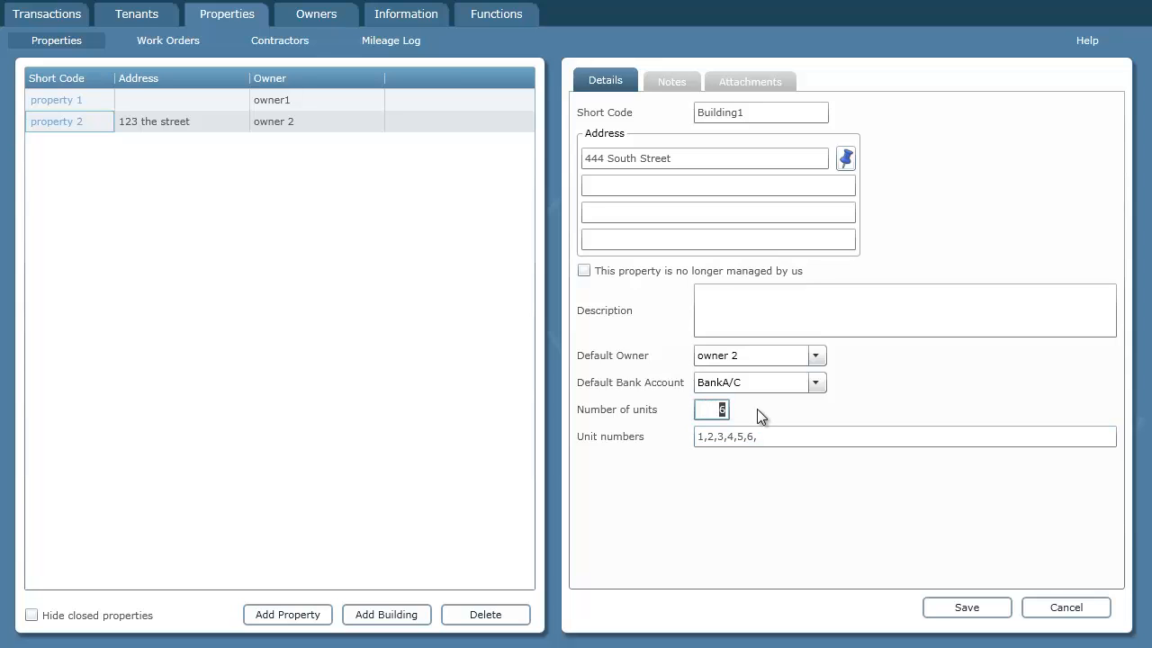
- Replace unit 3 with a unit 10 at the end of the unit numbers, and save the building
{"action": "left_click", "coordinate": [708, 439]}
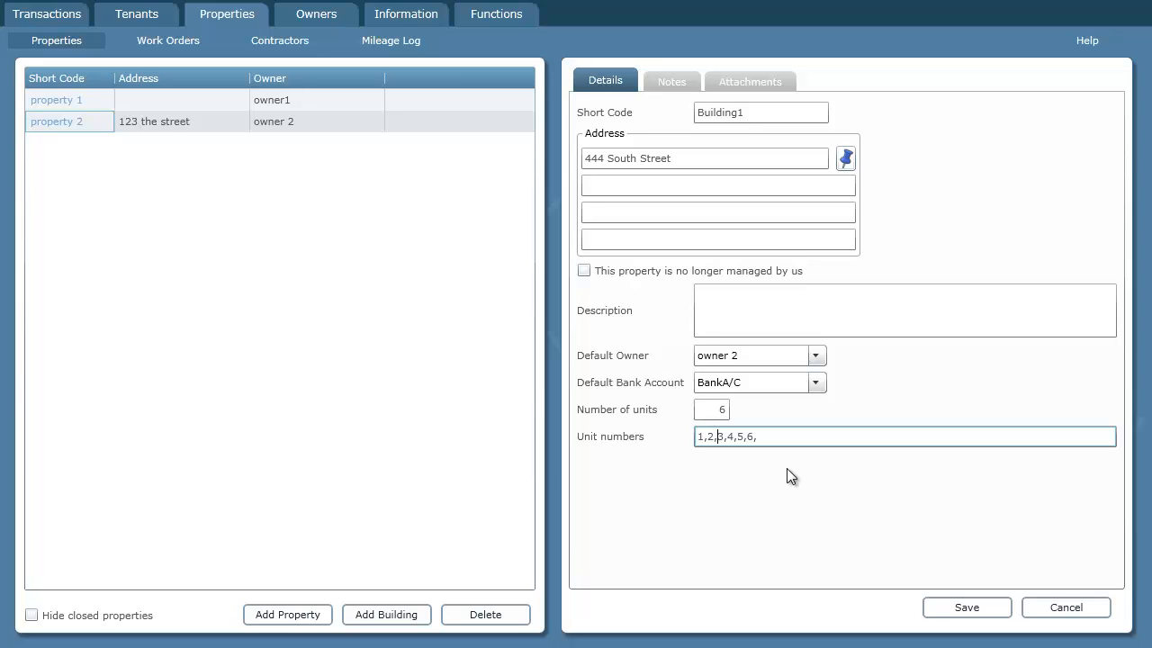
{"action": "key", "text": "Delete"}
{"action": "key", "text": "Delete"}
{"action": "key", "text": "Delete"}
{"action": "type", "text": "10"}
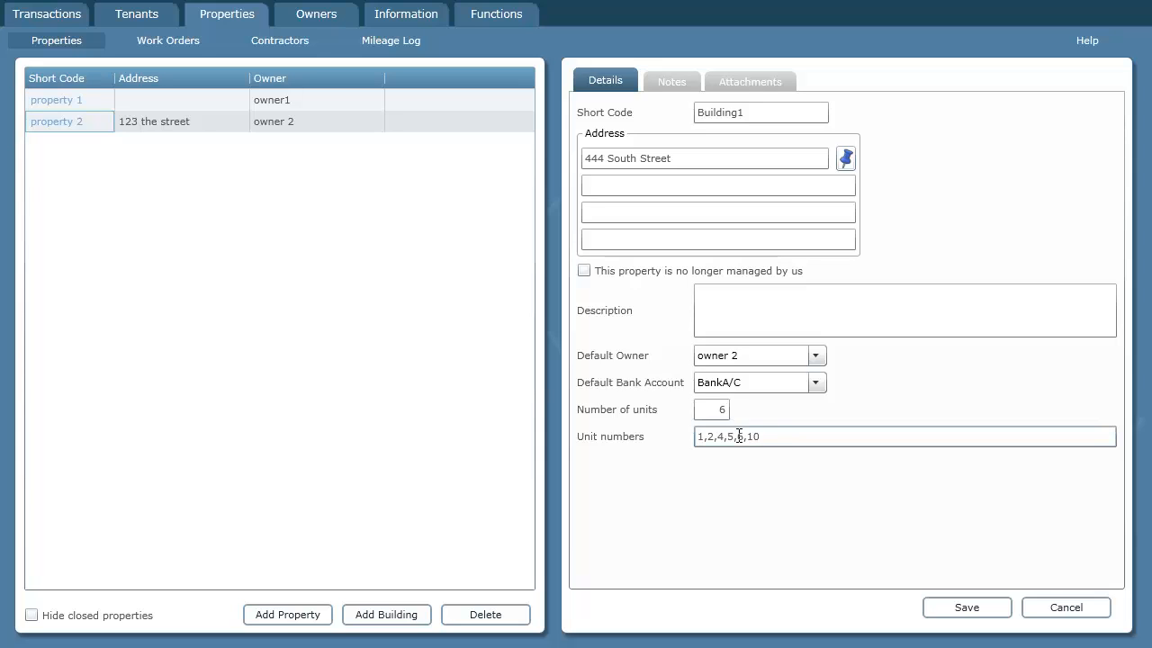
{"action": "left_click", "coordinate": [966, 608]}
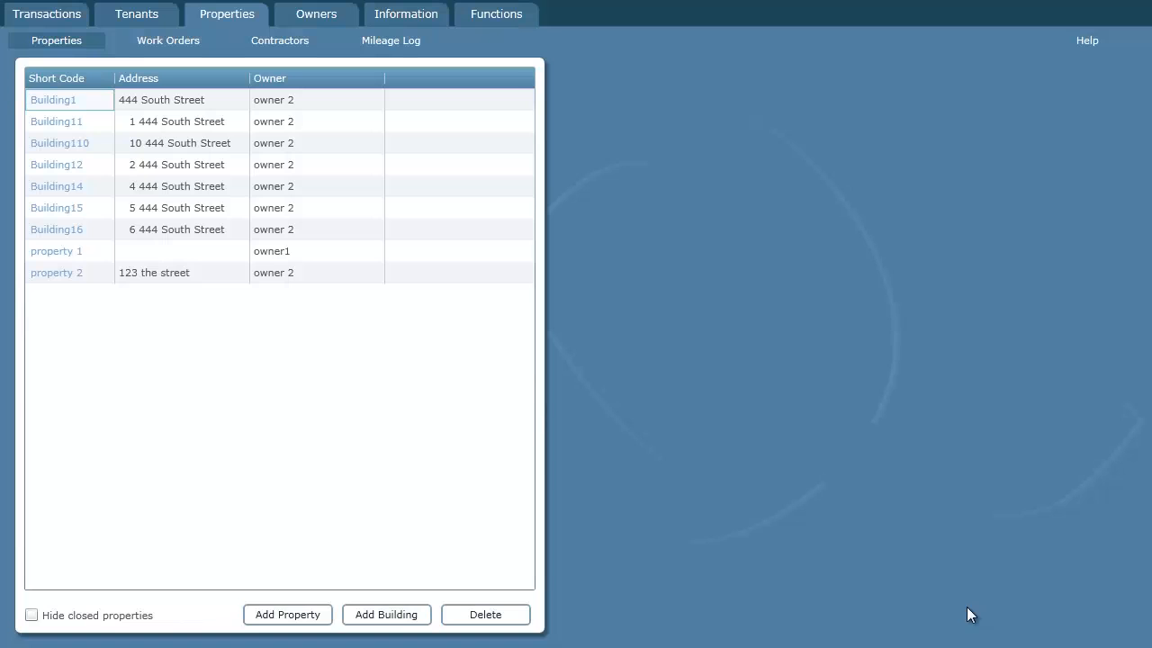
- Open the unit record Building110, examine its address and the other units in the list, and close it without saving
{"action": "left_click", "coordinate": [63, 146]}
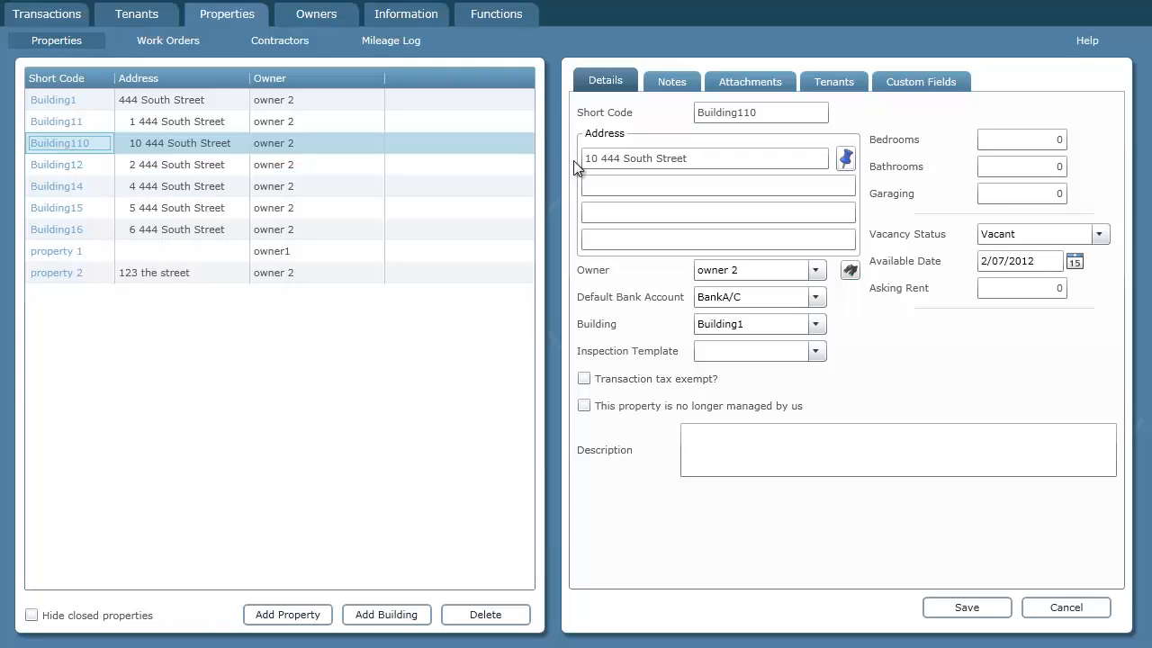
{"action": "left_click_drag", "start_coordinate": [600, 158], "coordinate": [660, 158]}
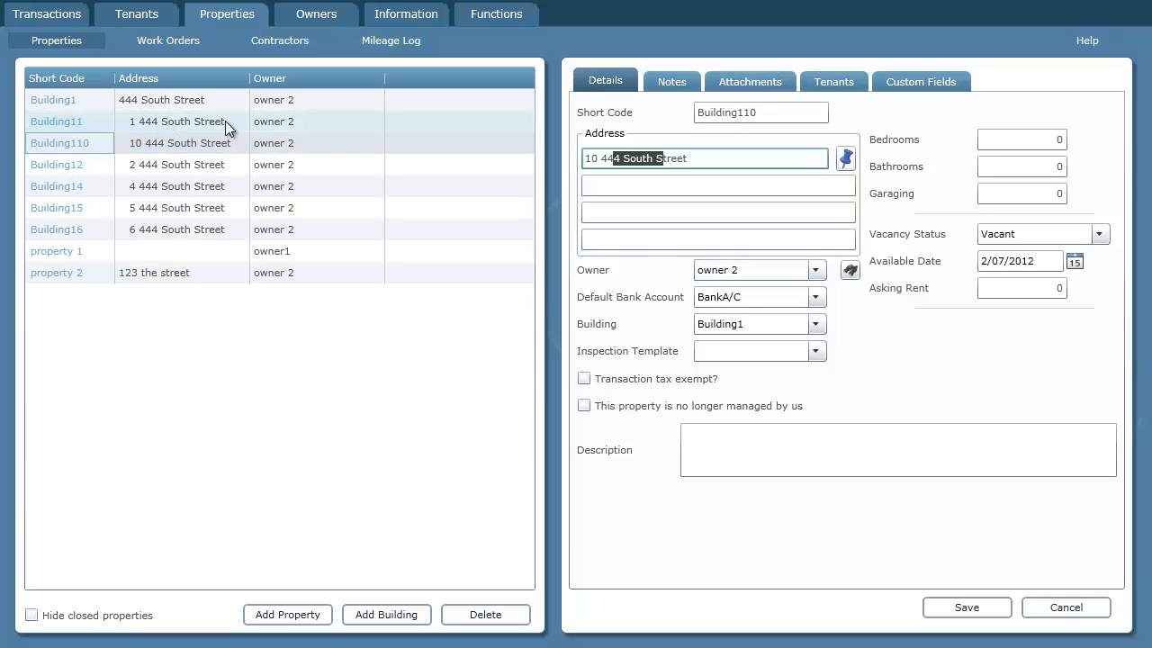
{"action": "left_click", "coordinate": [223, 210]}
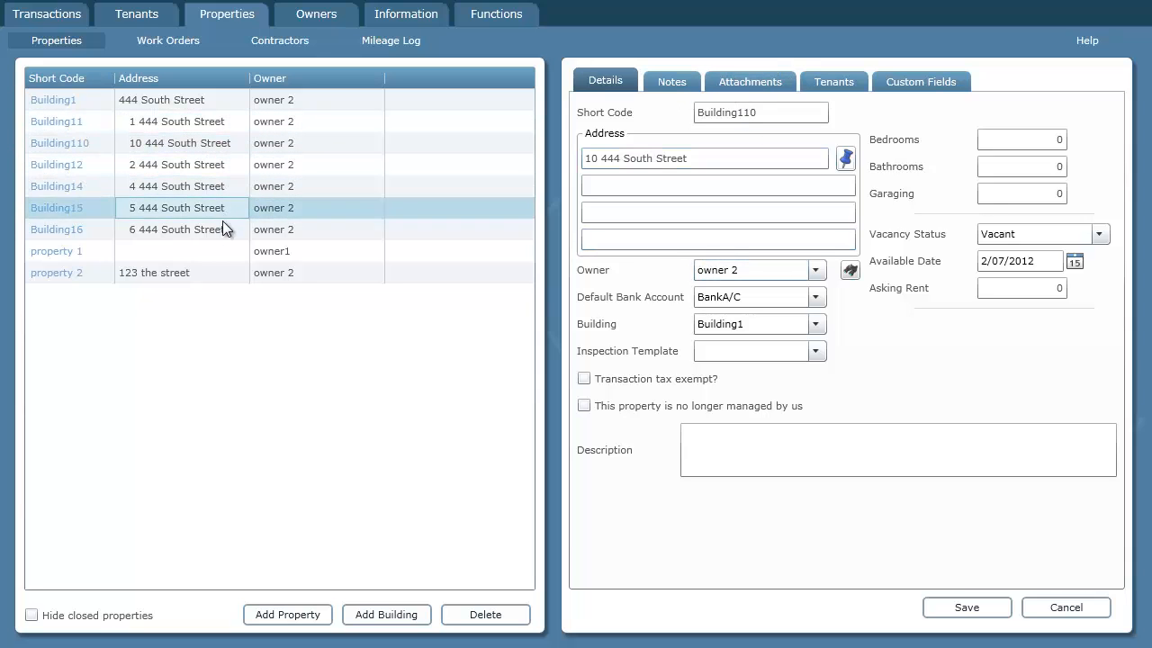
{"action": "left_click", "coordinate": [222, 227]}
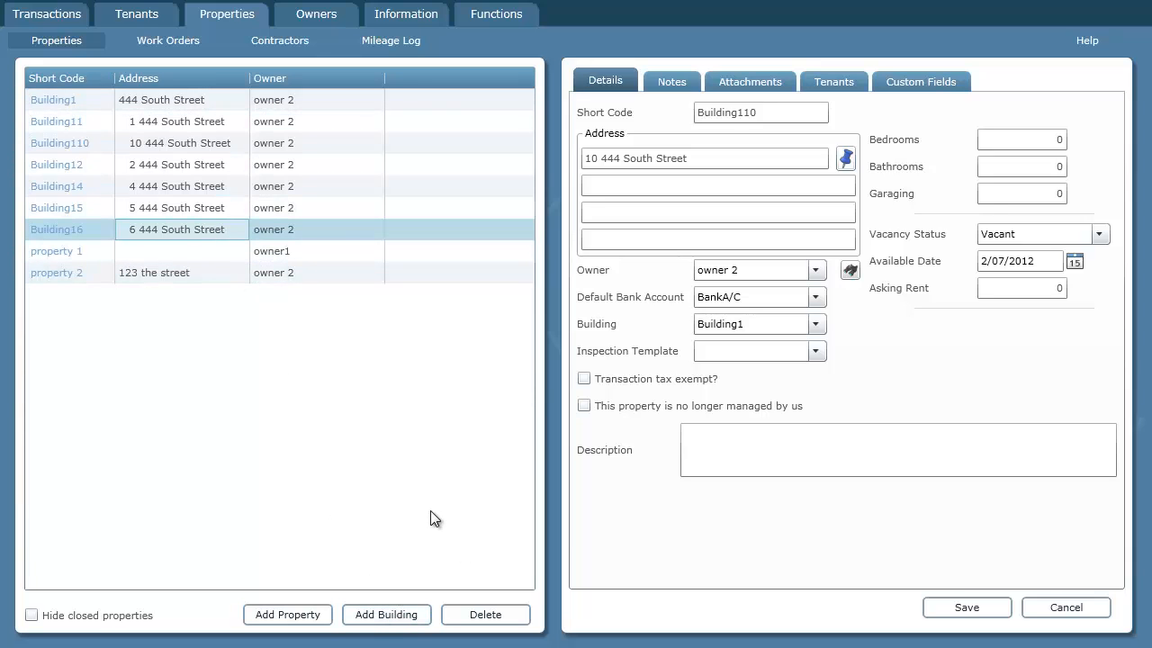
{"action": "left_click", "coordinate": [1070, 615]}
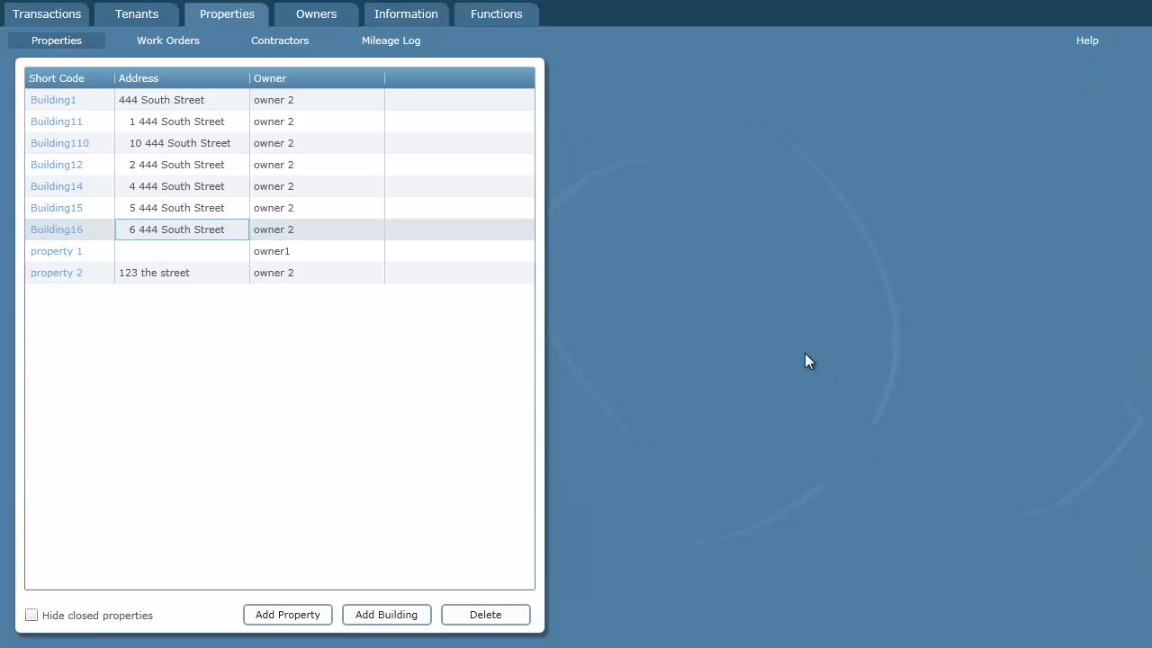